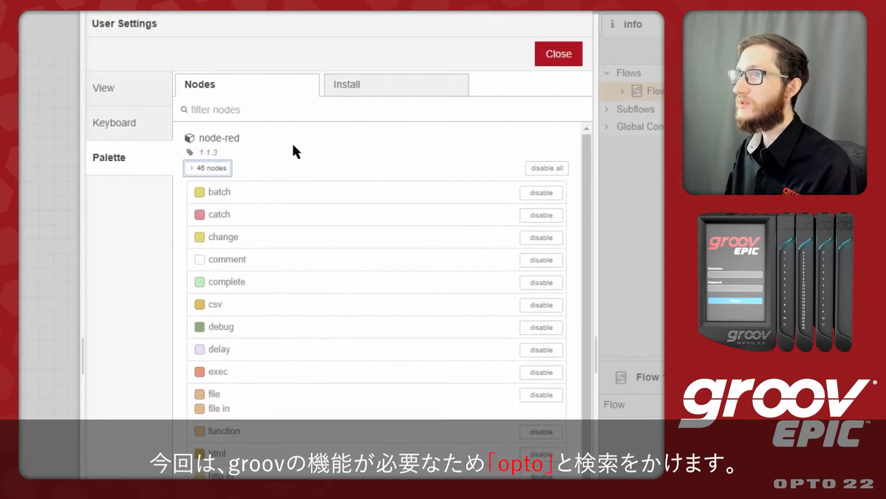
# Step: Search the installable palette modules for "opto" and install node-red-contrib-groov
pyautogui.click(225, 169)
pyautogui.click(368, 91)
pyautogui.click(376, 144)
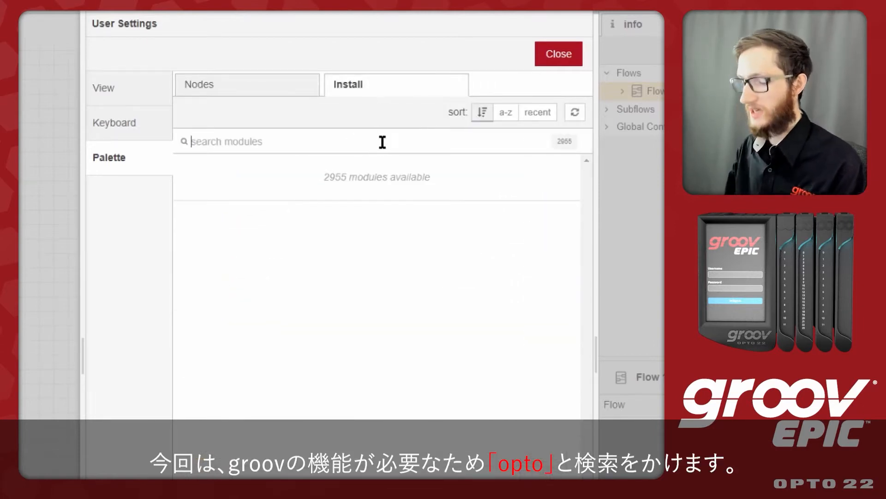
pyautogui.write('opto')
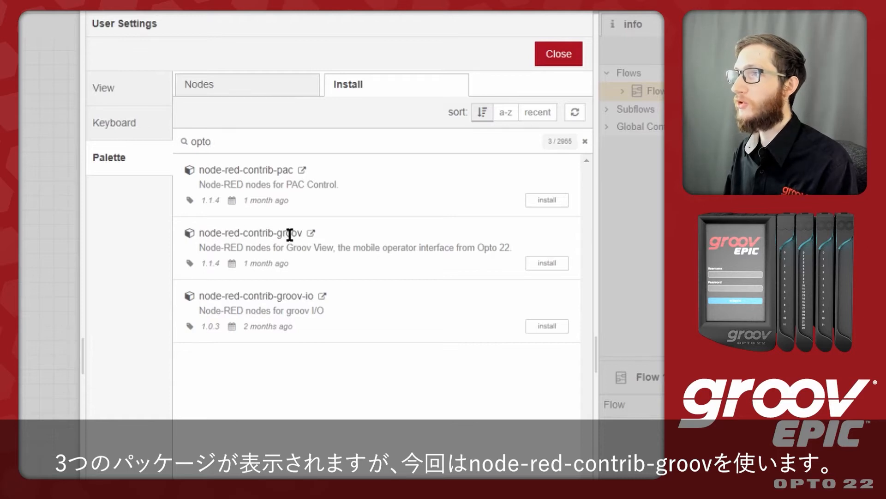
pyautogui.moveTo(287, 248); pyautogui.dragTo(334, 249)
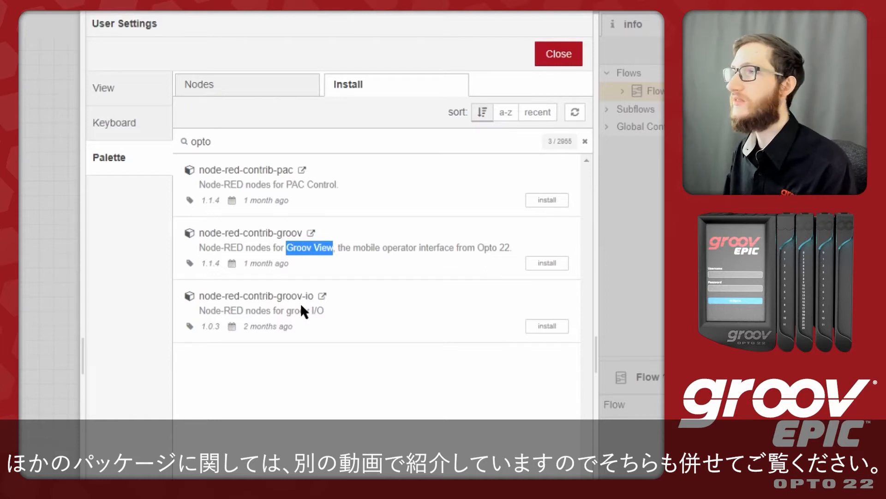
pyautogui.click(402, 245)
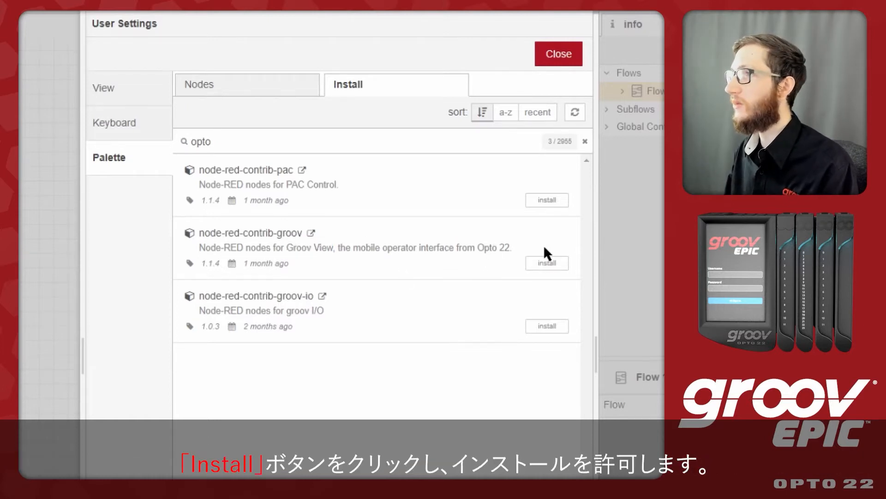
pyautogui.click(549, 264)
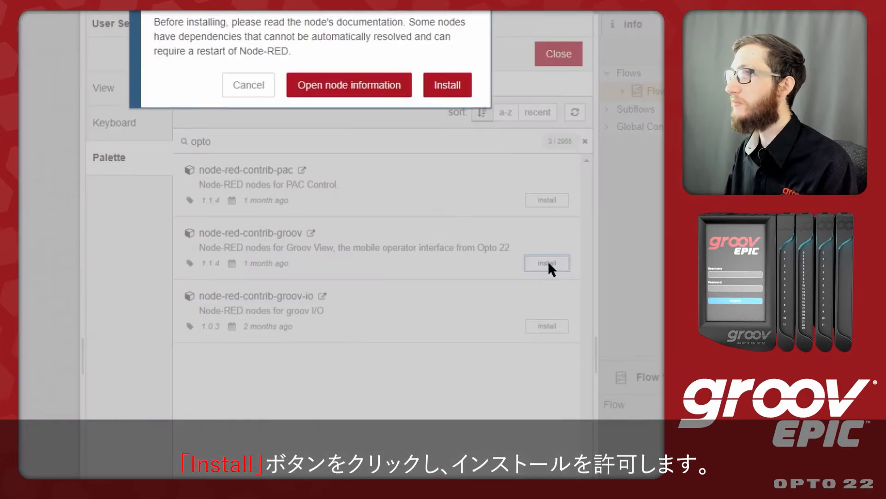
pyautogui.click(441, 86)
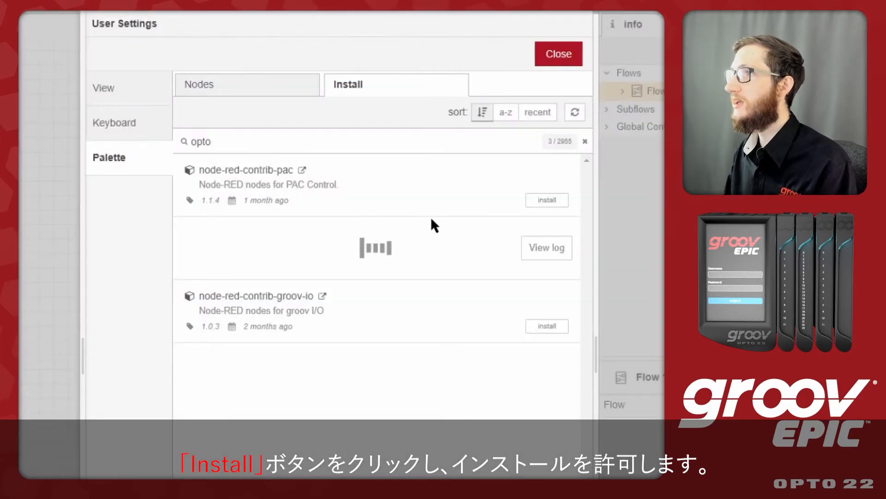
# Step: Review the installation log of node-red-contrib-groov and close the user settings
pyautogui.click(545, 253)
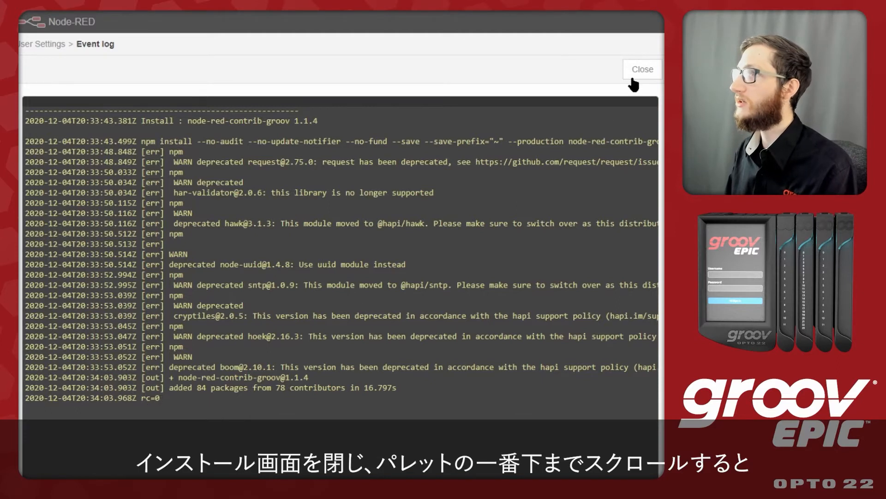
pyautogui.click(640, 69)
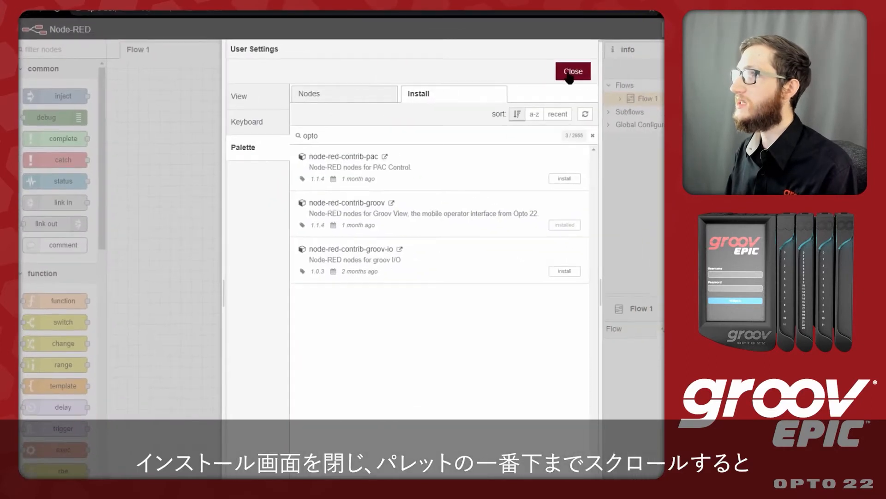
pyautogui.click(572, 74)
# Step: Place a groov read node from the Opto22 nodes near the top of Flow 1 and open its properties
pyautogui.moveTo(96, 109); pyautogui.dragTo(104, 349)
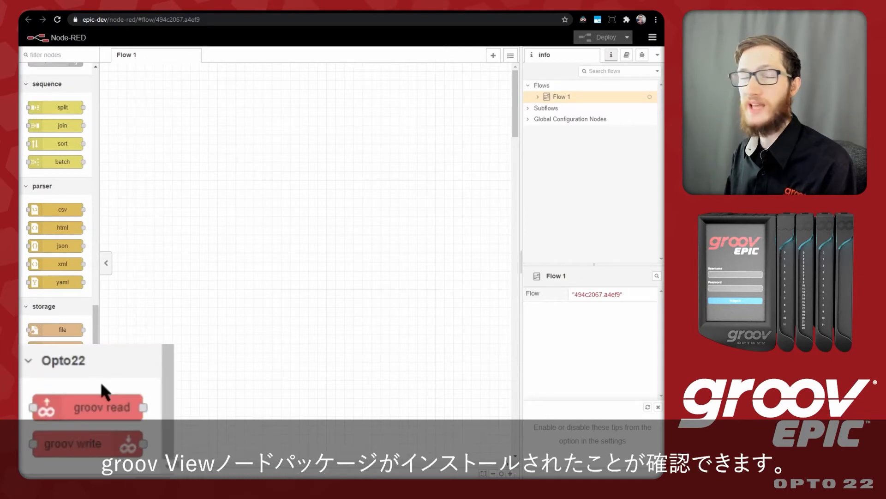
pyautogui.moveTo(60, 434); pyautogui.dragTo(197, 105)
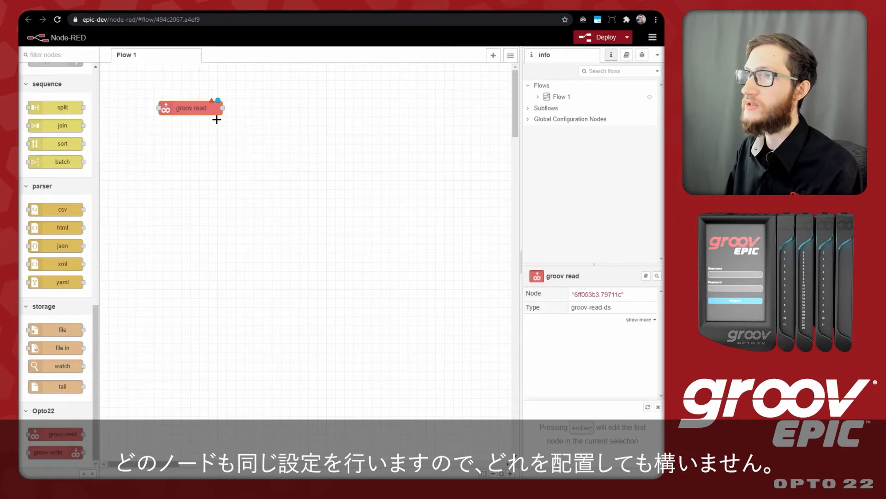
pyautogui.moveTo(208, 113); pyautogui.dragTo(230, 111)
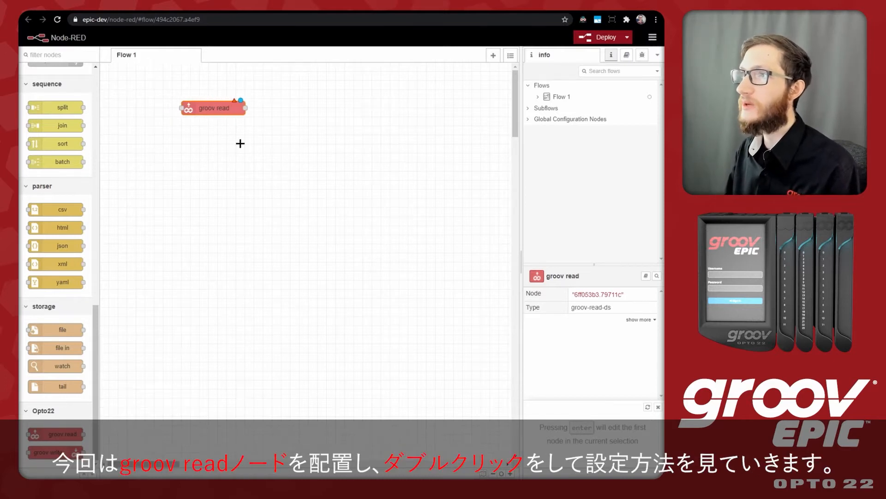
pyautogui.doubleClick(231, 107)
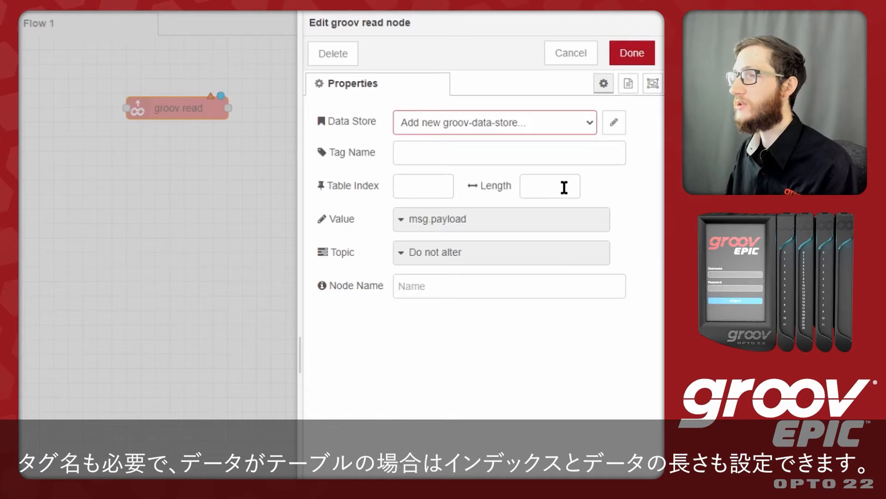
# Step: Examine the Value and Topic options of the groov read node, leaving Value set to msg.payload
pyautogui.click(503, 231)
pyautogui.click(467, 241)
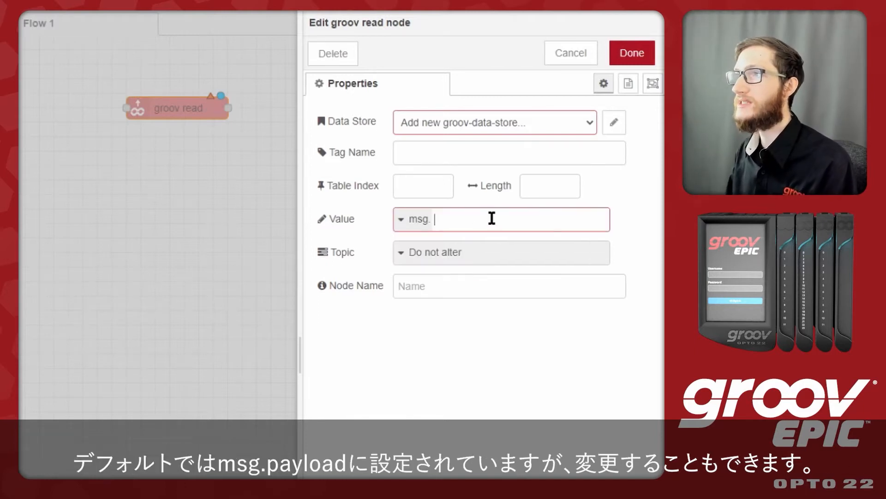
pyautogui.click(418, 220)
pyautogui.click(447, 262)
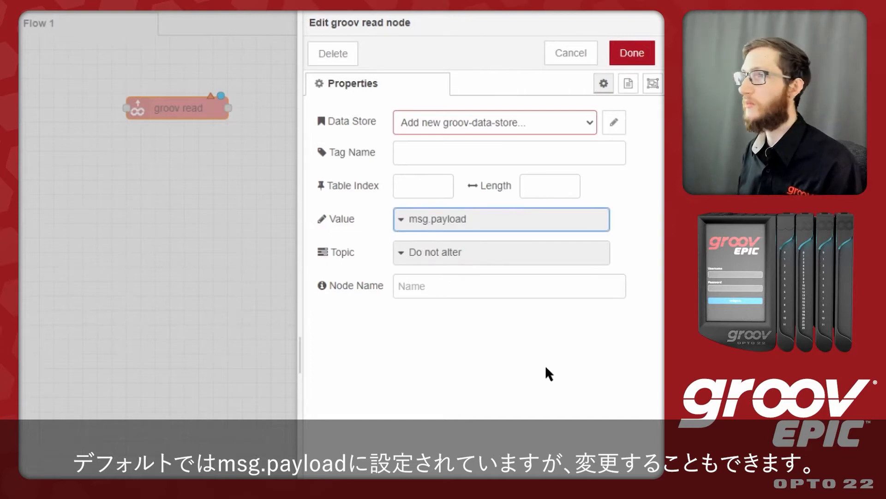
pyautogui.click(483, 285)
pyautogui.click(522, 402)
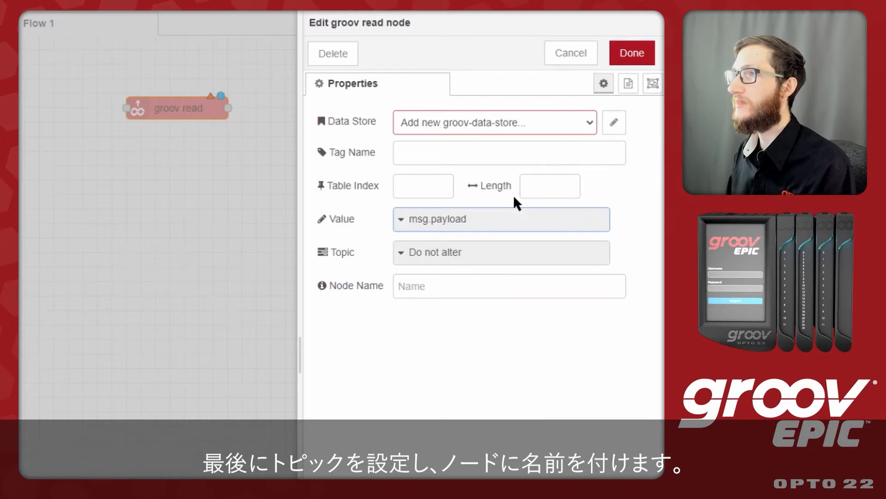
# Step: Start a new data store for the groov read node and a new groov project within it, keeping localhost as address
pyautogui.click(510, 135)
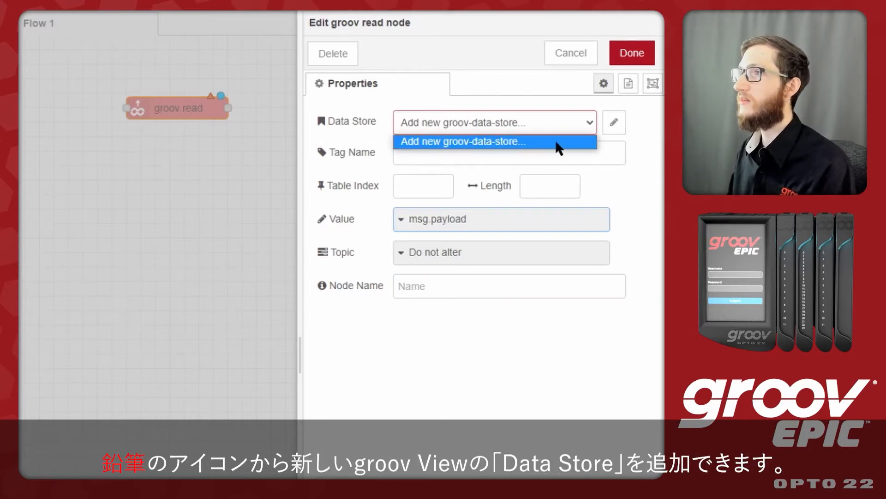
pyautogui.click(621, 123)
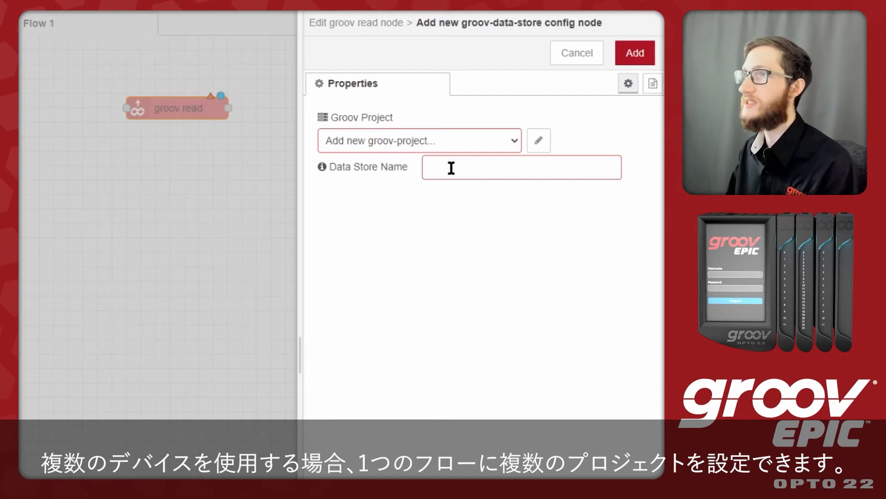
pyautogui.click(456, 141)
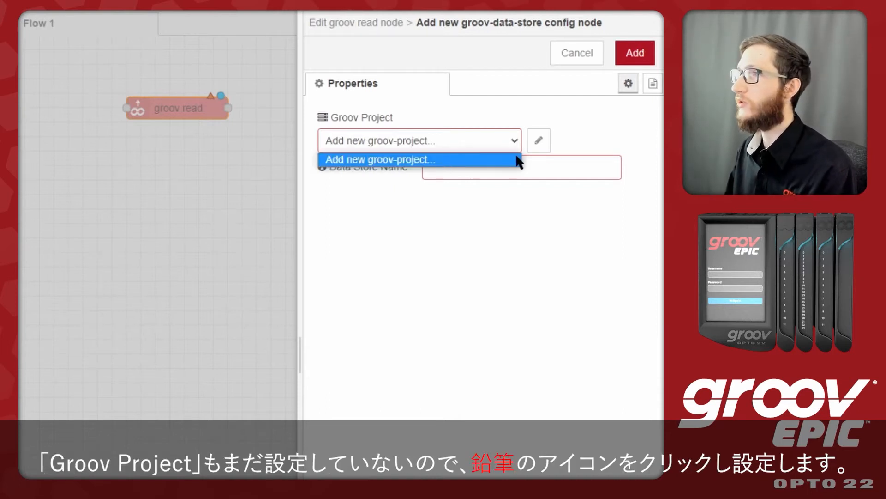
pyautogui.click(541, 142)
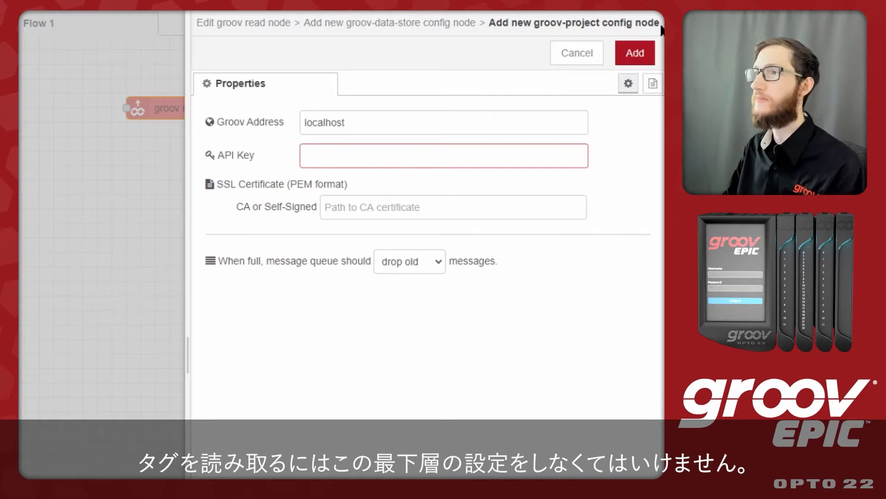
pyautogui.doubleClick(378, 120)
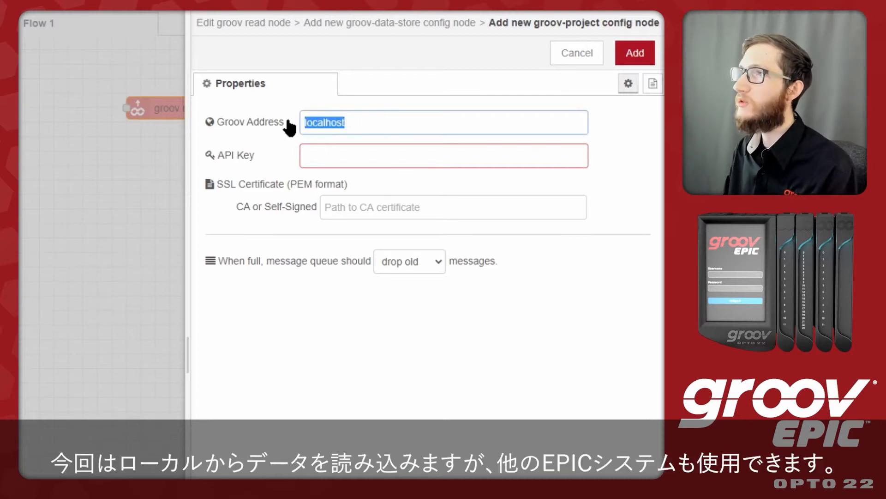
pyautogui.click(395, 160)
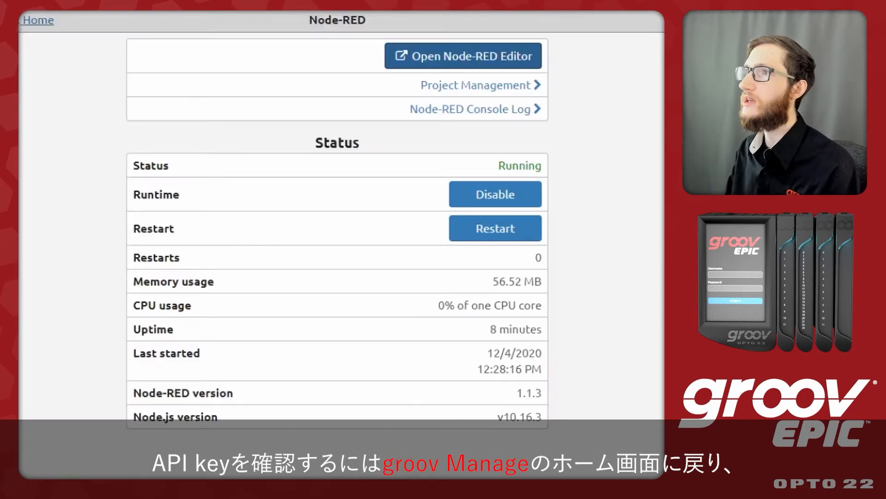
# Step: Switch to groov Manage and open the NodeRED user's details in the user accounts
pyautogui.click(37, 21)
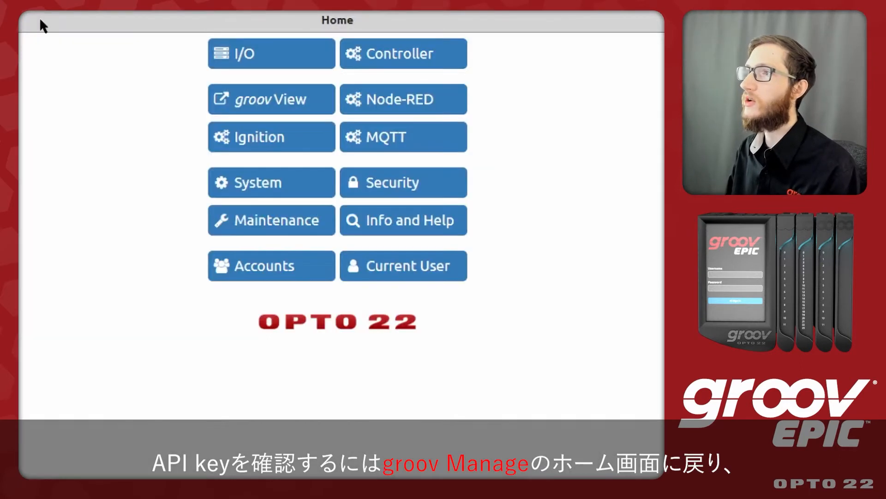
pyautogui.click(256, 270)
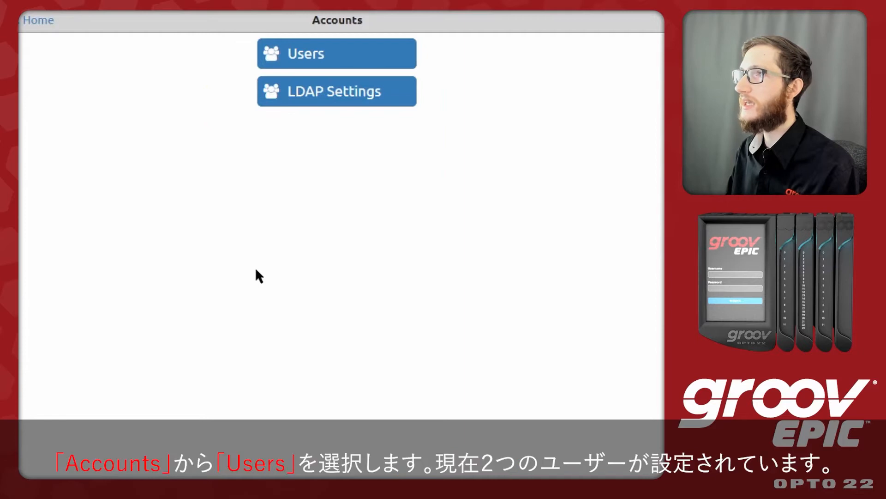
pyautogui.click(378, 53)
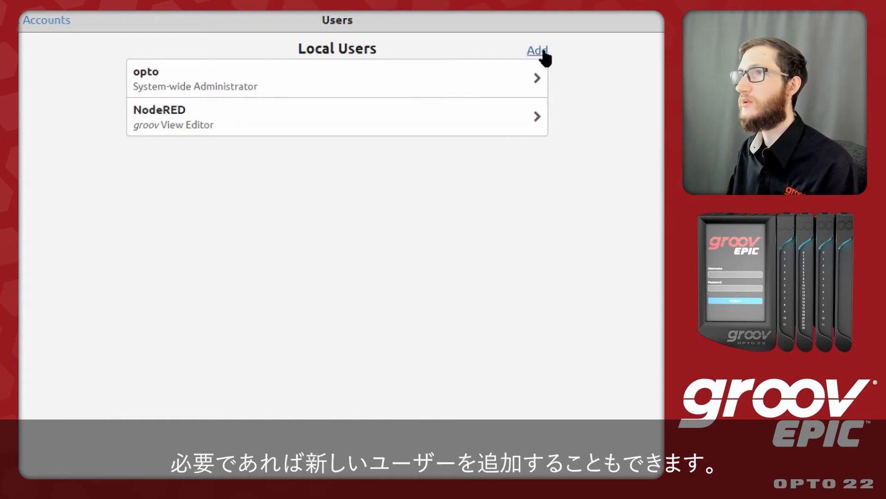
pyautogui.click(475, 117)
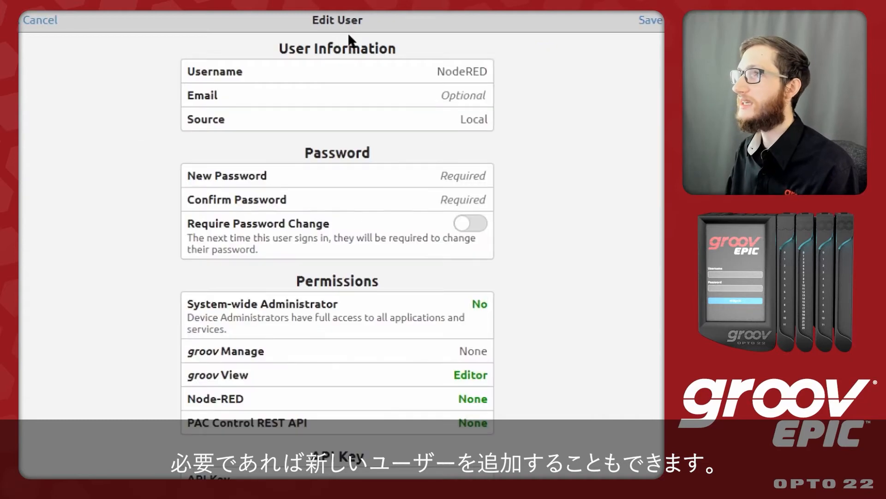
# Step: Copy the NodeRED user's API key
pyautogui.scroll(-5, 329, 255)
pyautogui.moveTo(396, 290); pyautogui.dragTo(185, 292)
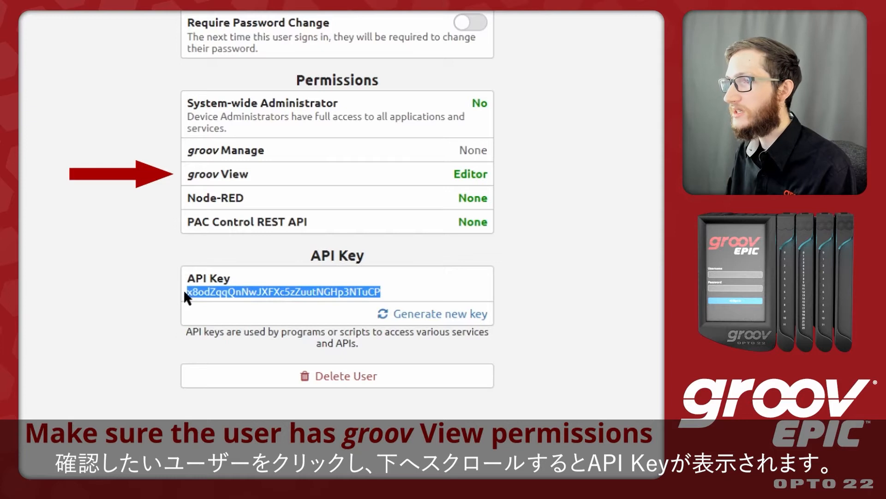
pyautogui.rightClick(375, 291)
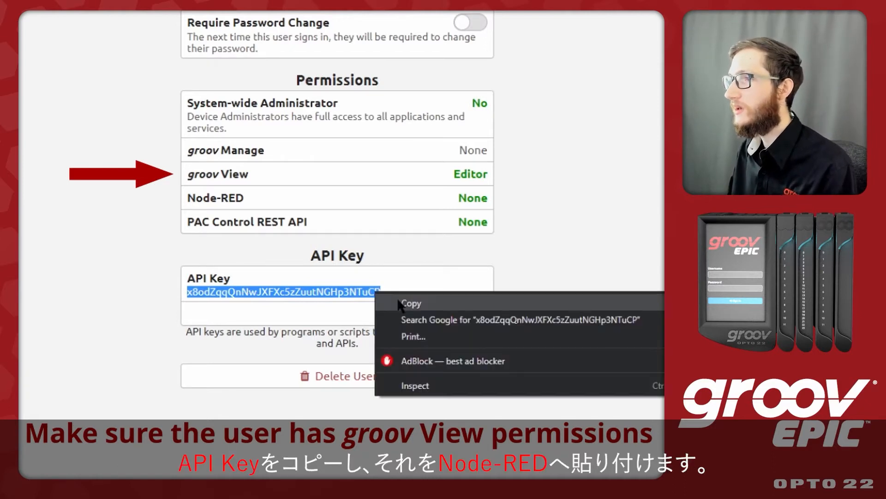
pyautogui.click(411, 303)
pyautogui.click(523, 246)
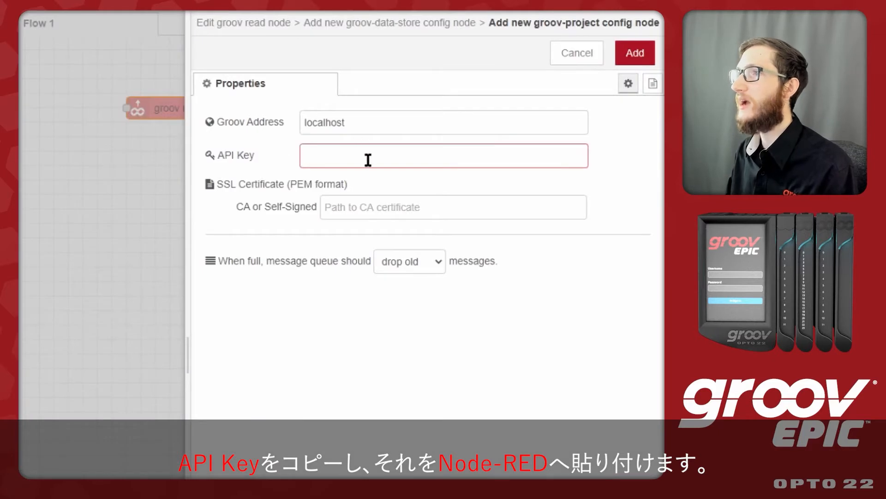
# Step: Paste the copied API key into the API Key field of the new groov project in Node-RED and add the project
pyautogui.rightClick(369, 163)
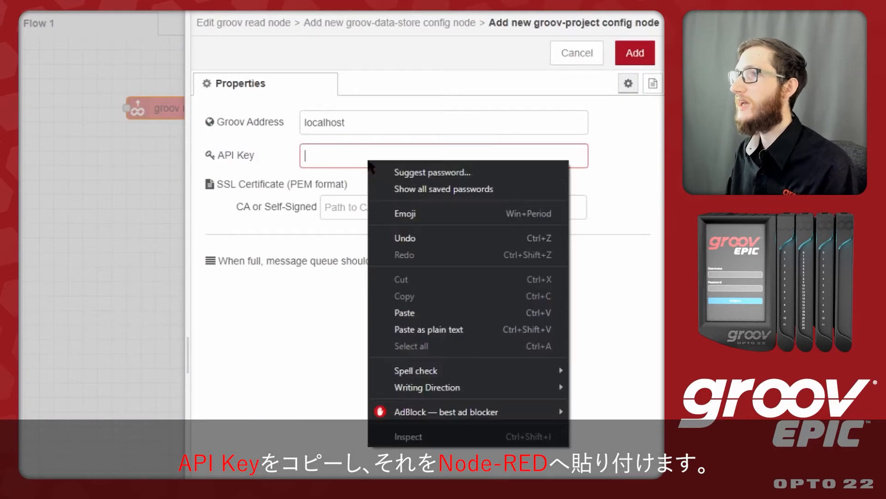
pyautogui.click(444, 311)
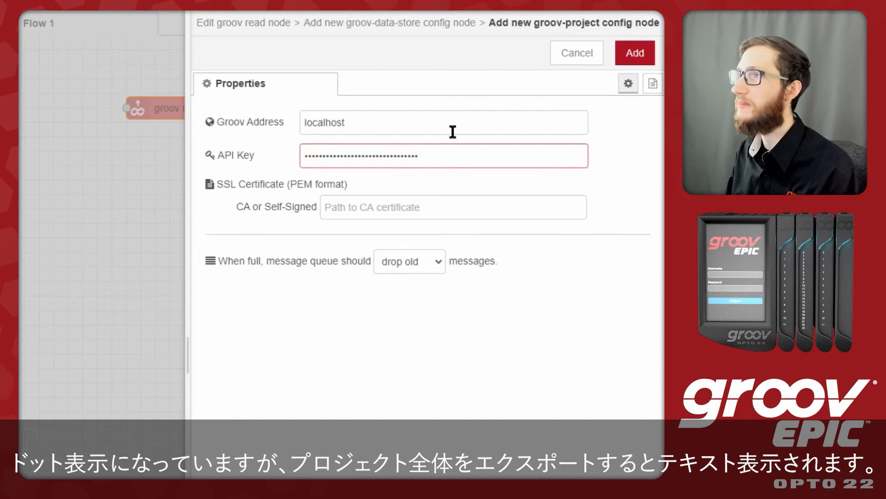
pyautogui.click(642, 55)
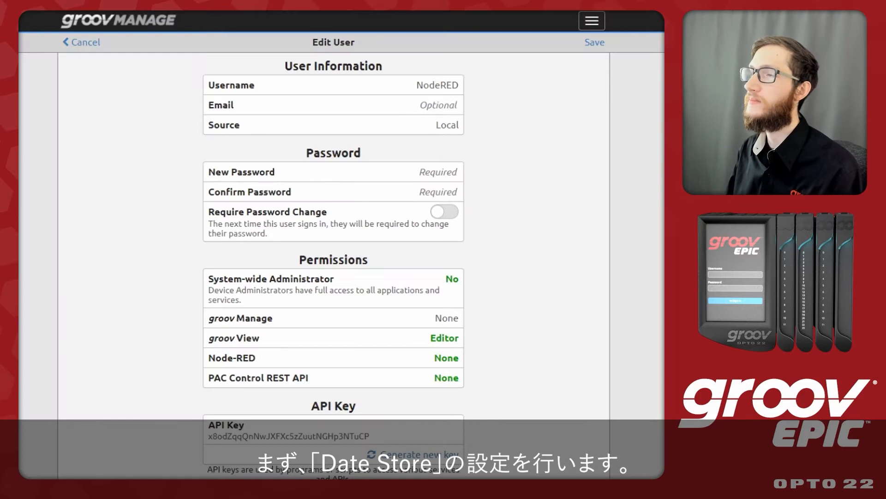
# Step: Return to the groov Manage home page, open groov View and switch it to Build mode
pyautogui.click(91, 49)
pyautogui.click(91, 49)
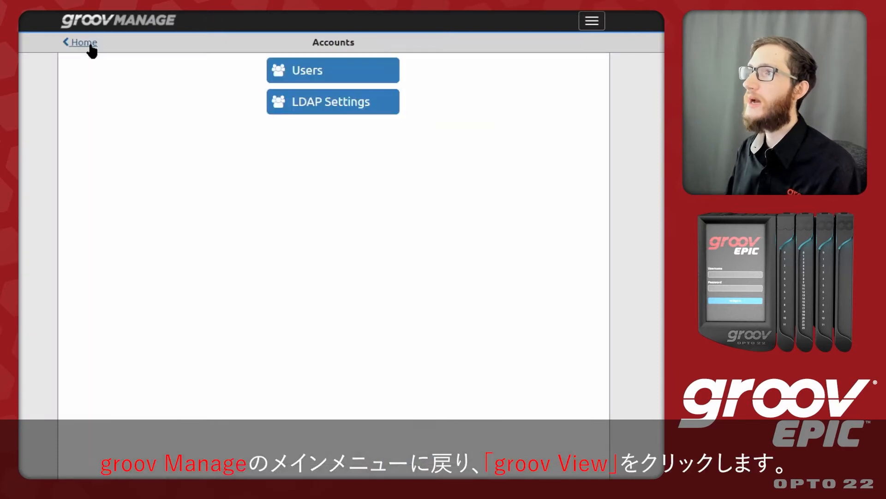
pyautogui.click(91, 49)
pyautogui.click(291, 119)
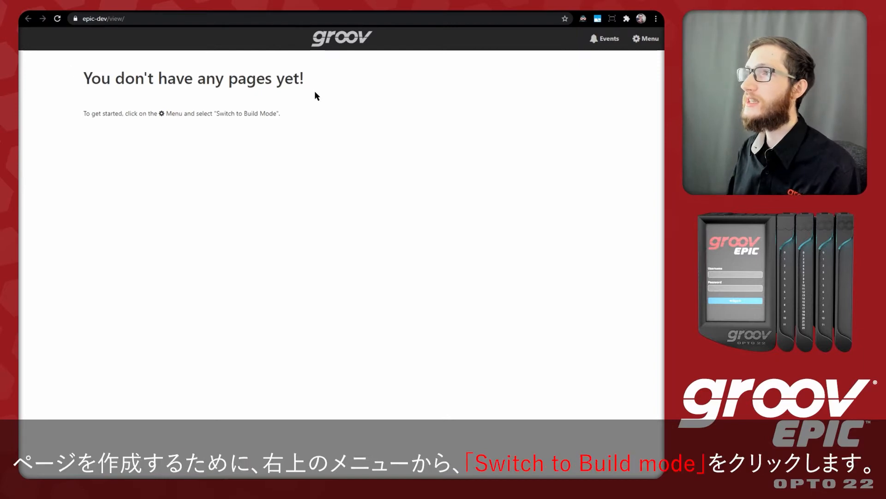
pyautogui.click(647, 38)
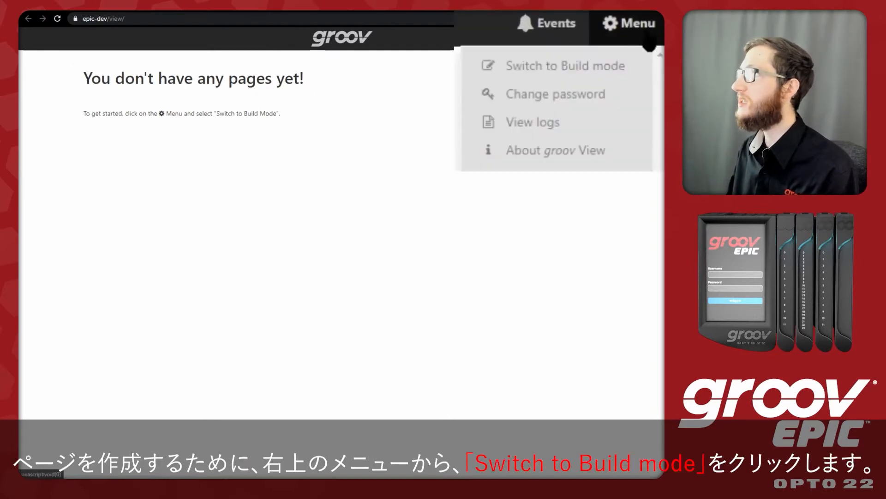
pyautogui.click(608, 70)
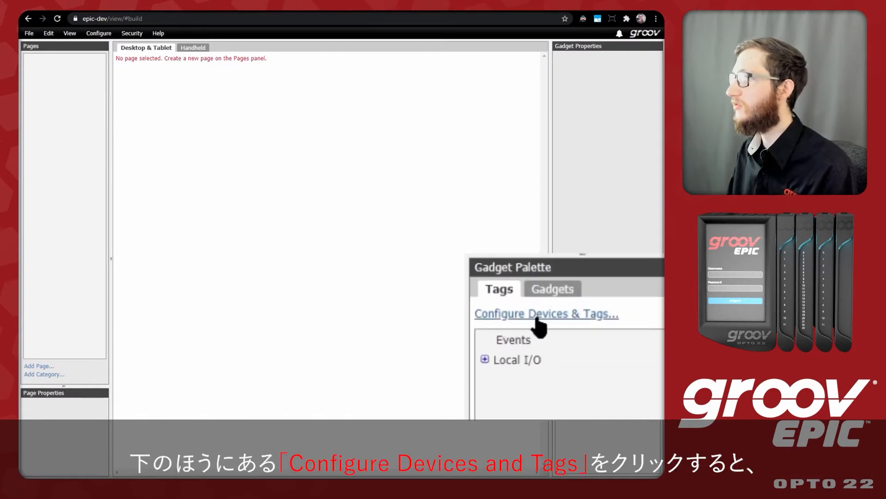
# Step: Add a new Data Store device named nodered in the devices and tags configuration
pyautogui.click(612, 325)
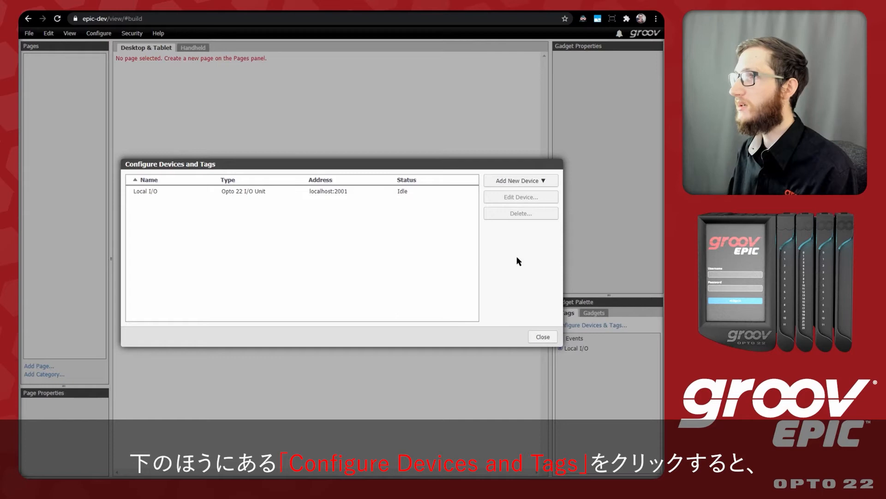
pyautogui.click(544, 337)
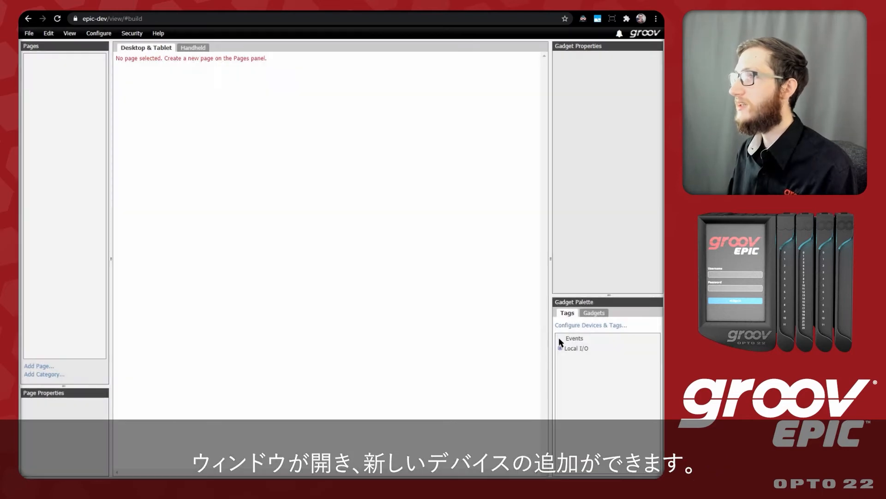
pyautogui.click(91, 29)
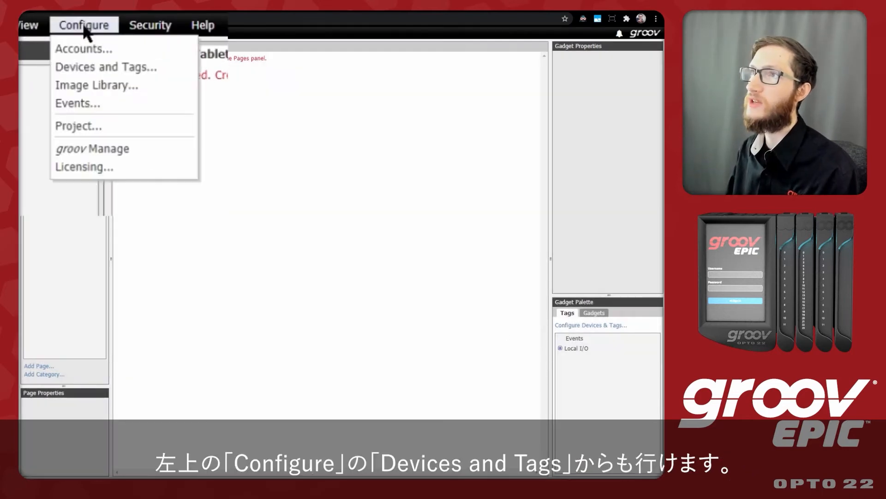
pyautogui.click(157, 67)
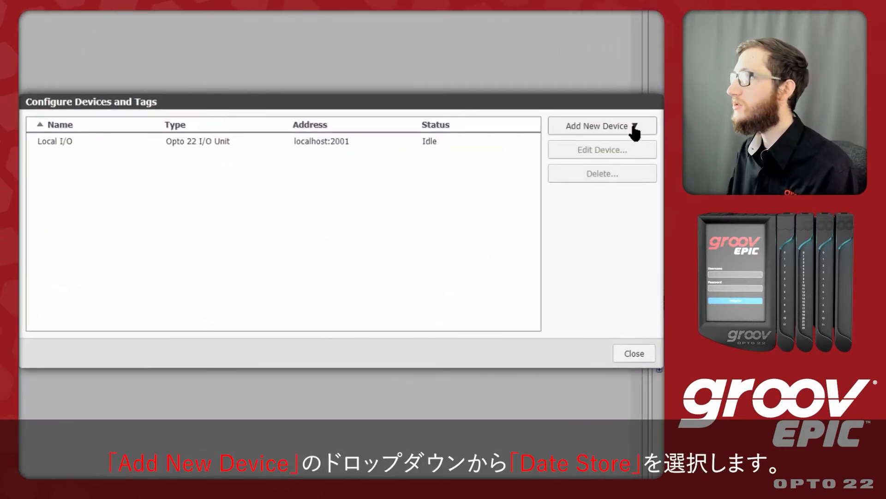
pyautogui.click(635, 132)
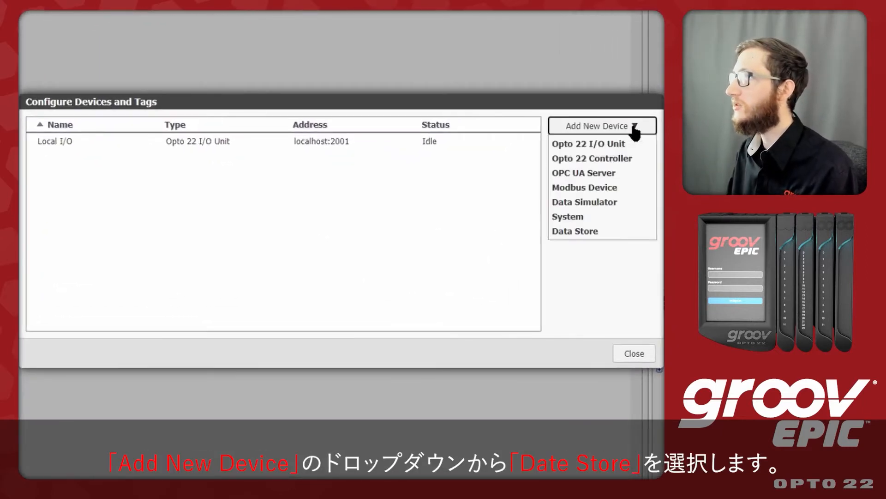
pyautogui.click(593, 232)
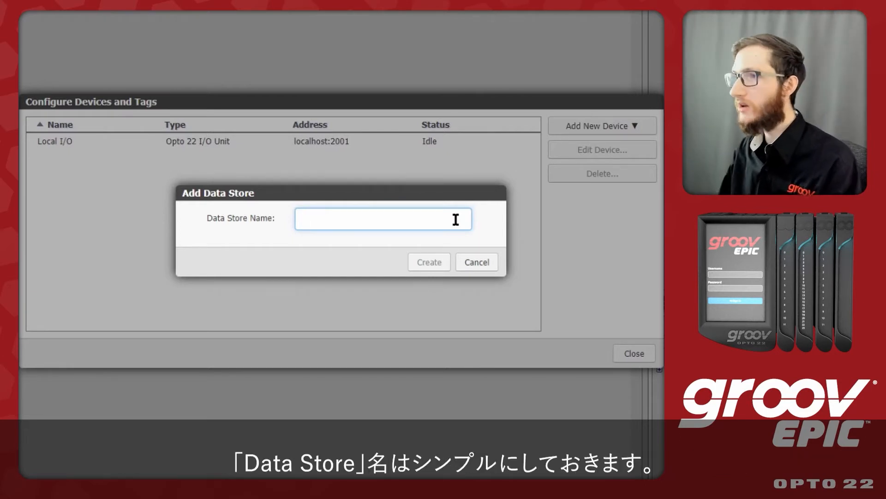
pyautogui.write('nodered')
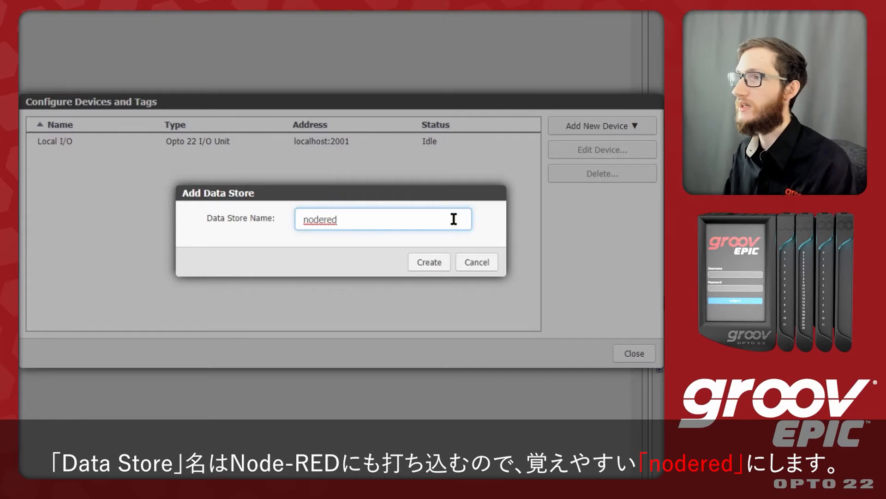
pyautogui.click(436, 263)
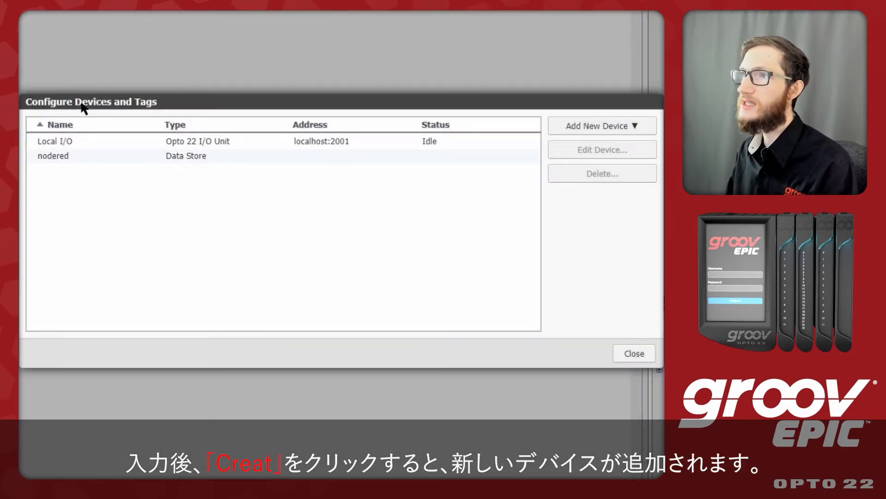
# Step: Open the tag configuration of the nodered data store and create a Boolean tag named switch
pyautogui.click(87, 156)
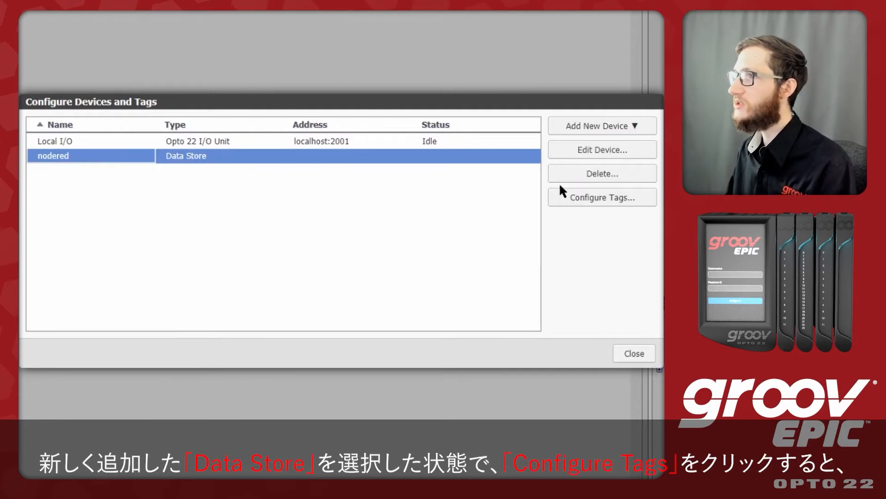
pyautogui.click(627, 201)
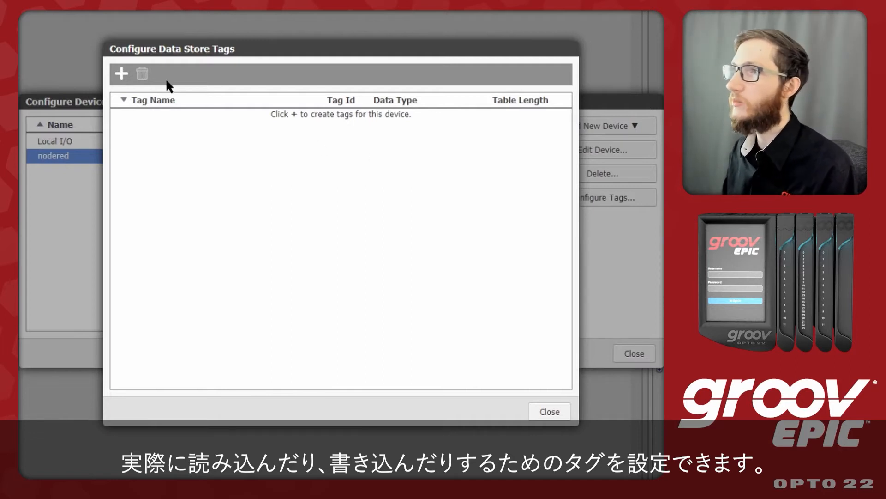
pyautogui.click(121, 74)
pyautogui.click(291, 120)
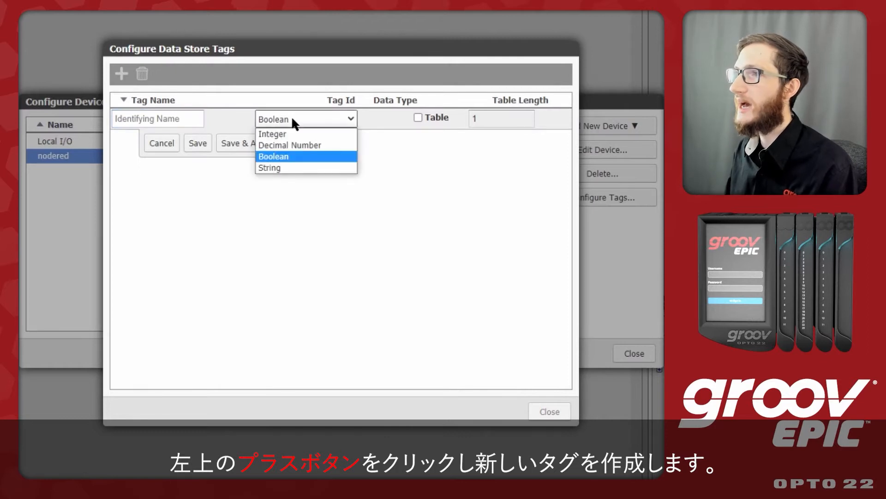
pyautogui.click(292, 116)
pyautogui.click(174, 118)
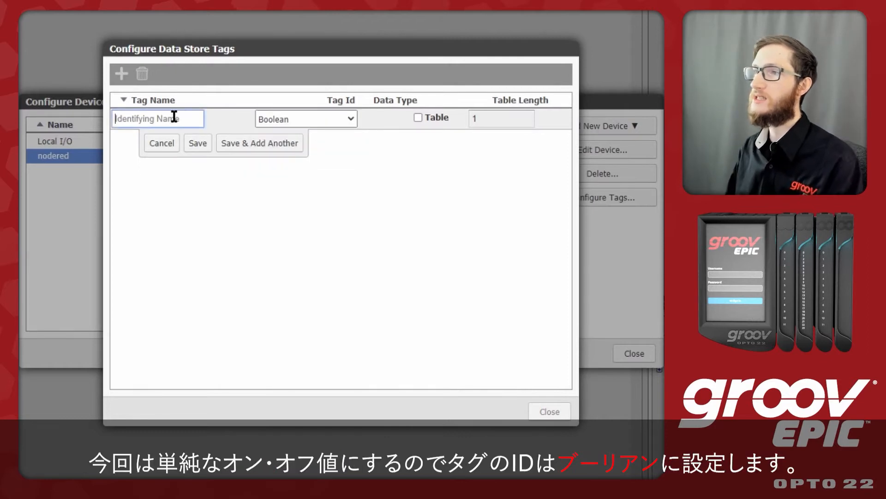
pyautogui.write('switch')
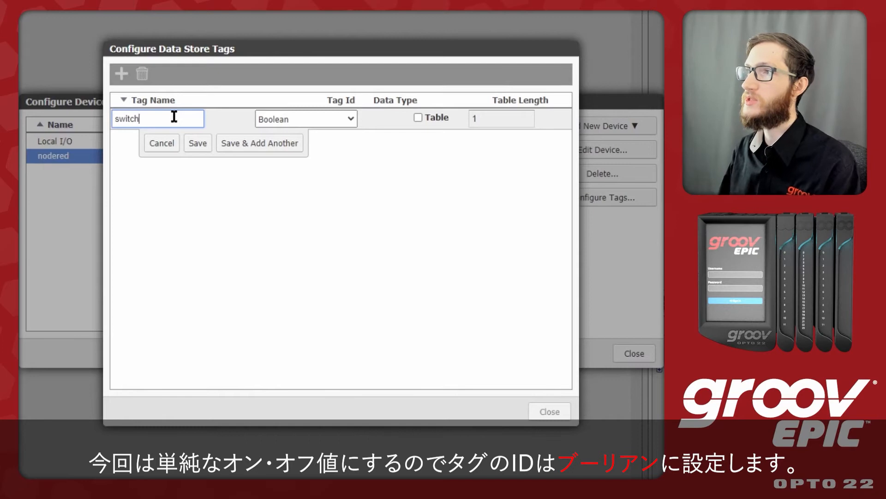
pyautogui.click(197, 143)
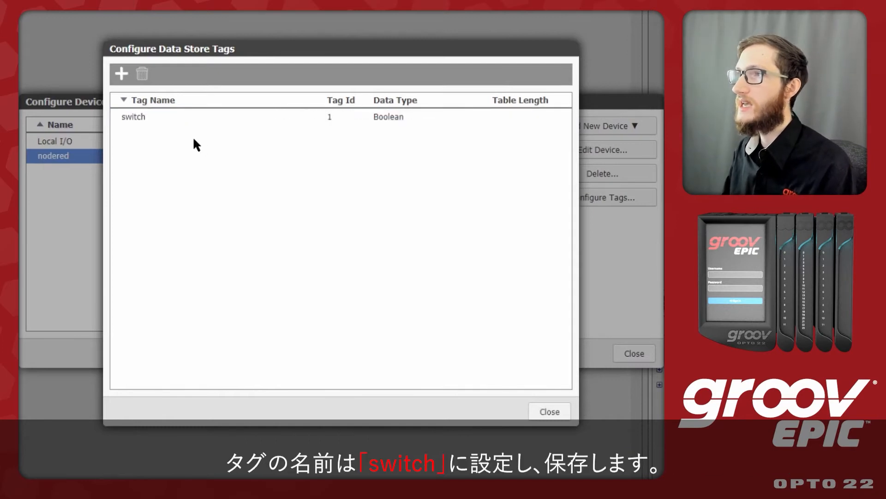
# Step: Create a Decimal Number tag named number in the nodered data store
pyautogui.click(120, 74)
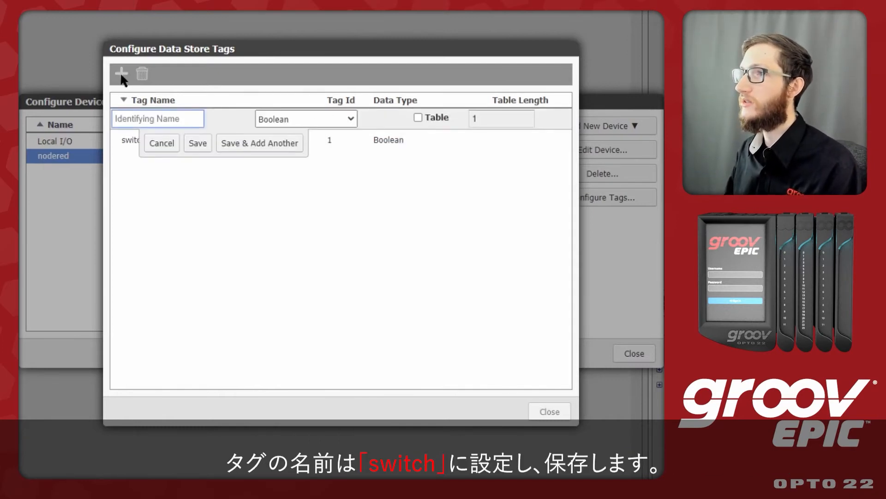
pyautogui.click(284, 120)
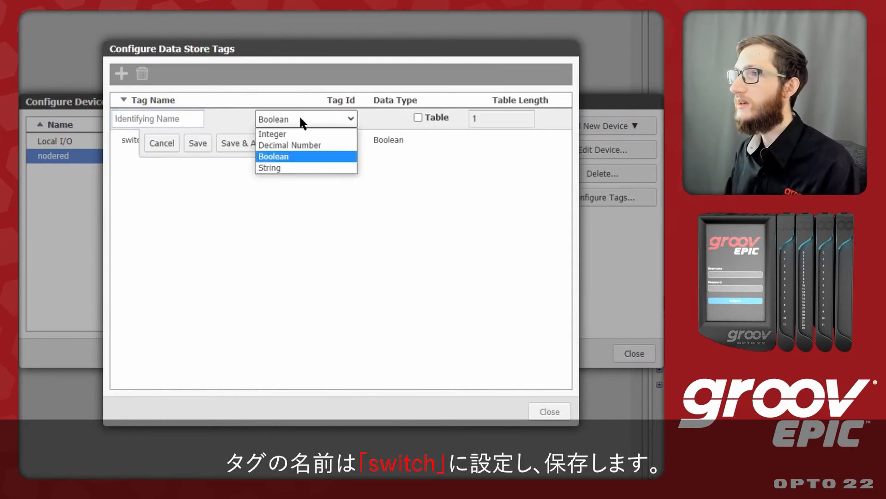
pyautogui.click(300, 144)
pyautogui.click(198, 120)
pyautogui.write('nu')
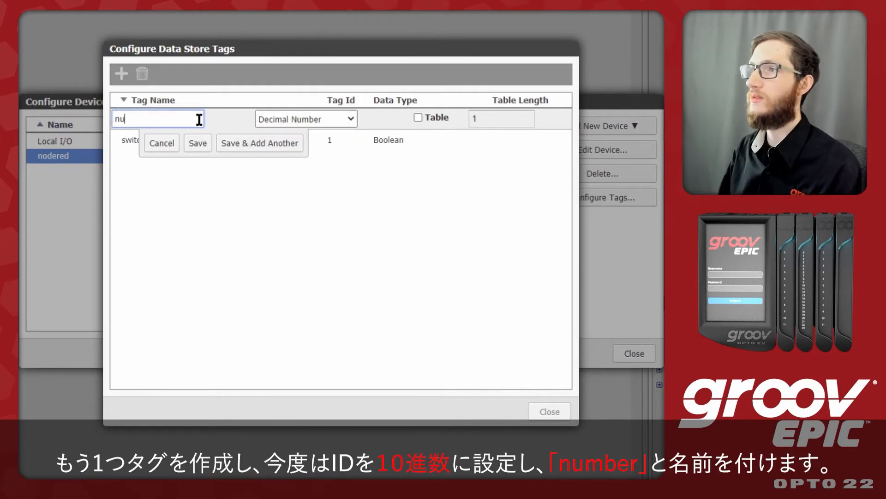
pyautogui.write('mber')
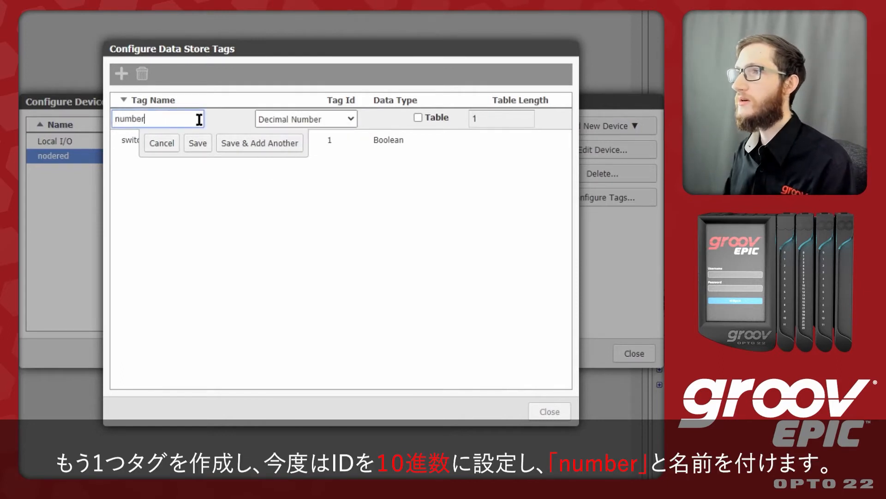
pyautogui.click(237, 145)
# Step: Create a String table tag named table with a length of 4, and close the device and tag configuration
pyautogui.click(307, 118)
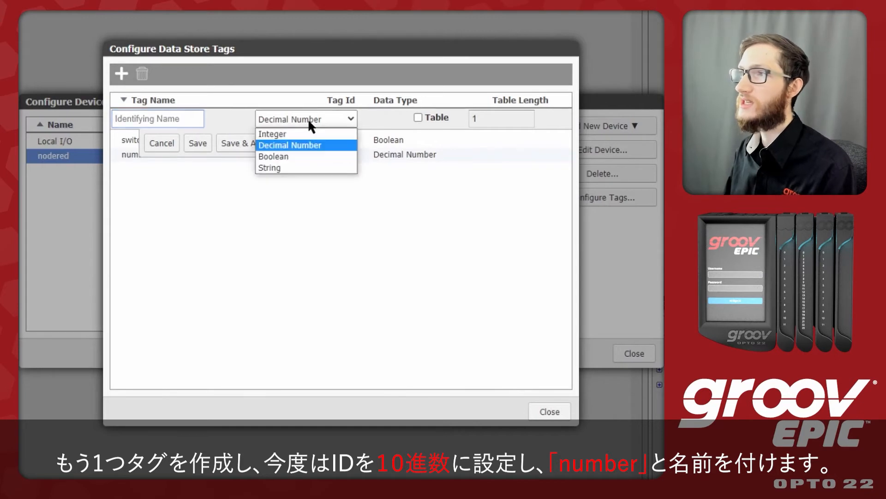
pyautogui.click(305, 169)
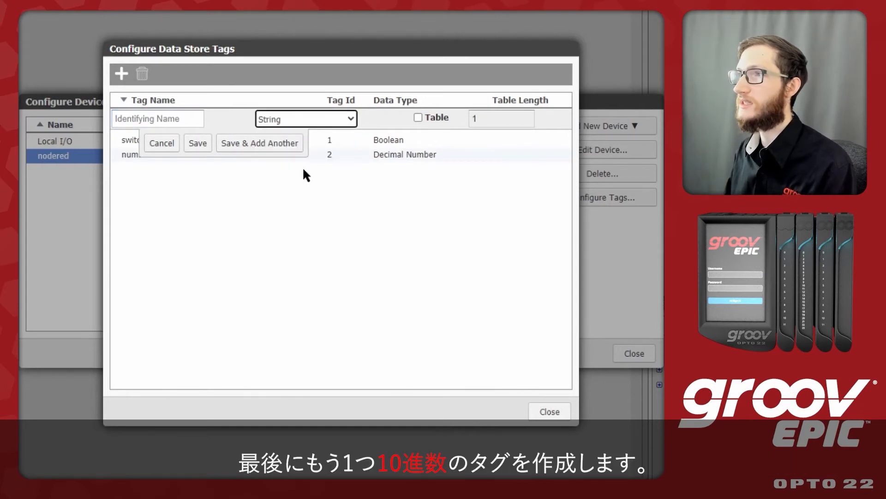
pyautogui.click(419, 118)
pyautogui.doubleClick(485, 119)
pyautogui.write('4')
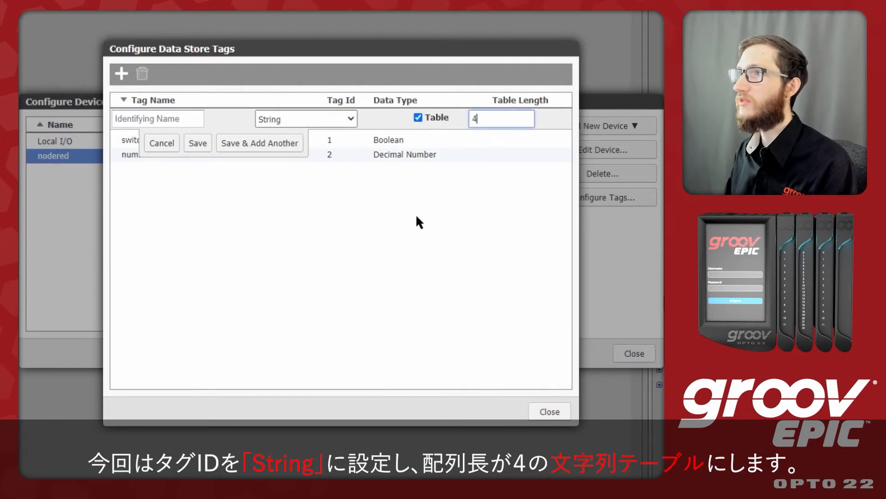
pyautogui.click(167, 114)
pyautogui.write('table')
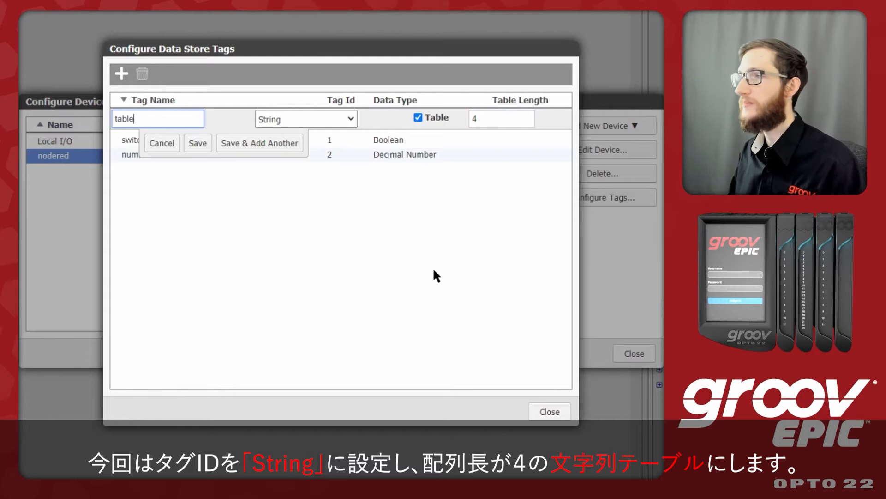
pyautogui.click(196, 144)
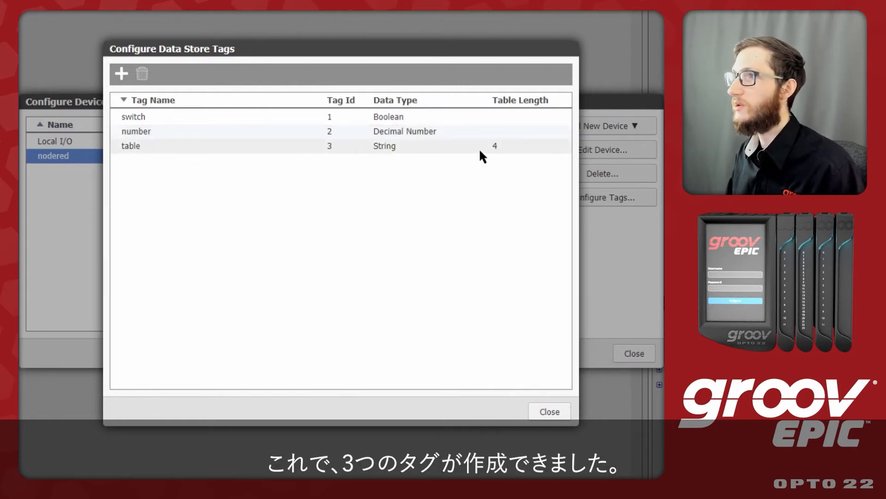
pyautogui.click(548, 413)
pyautogui.click(644, 354)
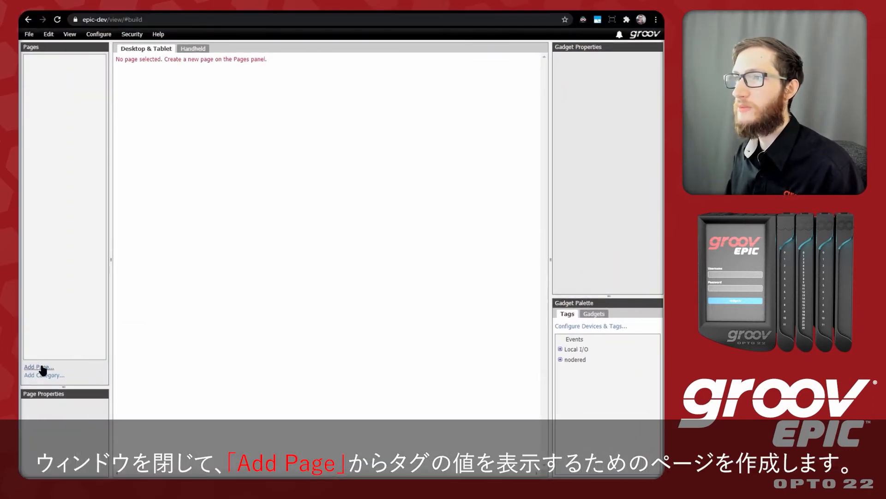
# Step: Create a new page named Node-RED in the Uncategorized category
pyautogui.click(43, 368)
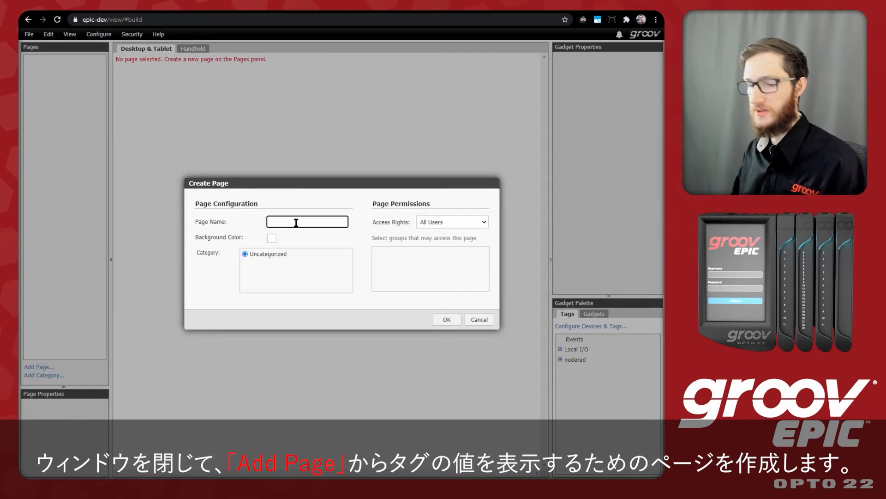
pyautogui.write('Node-RED')
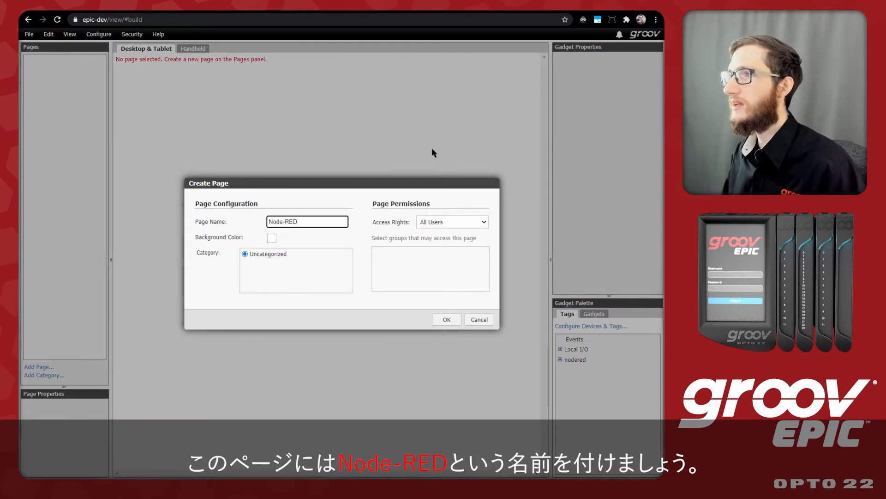
pyautogui.click(447, 321)
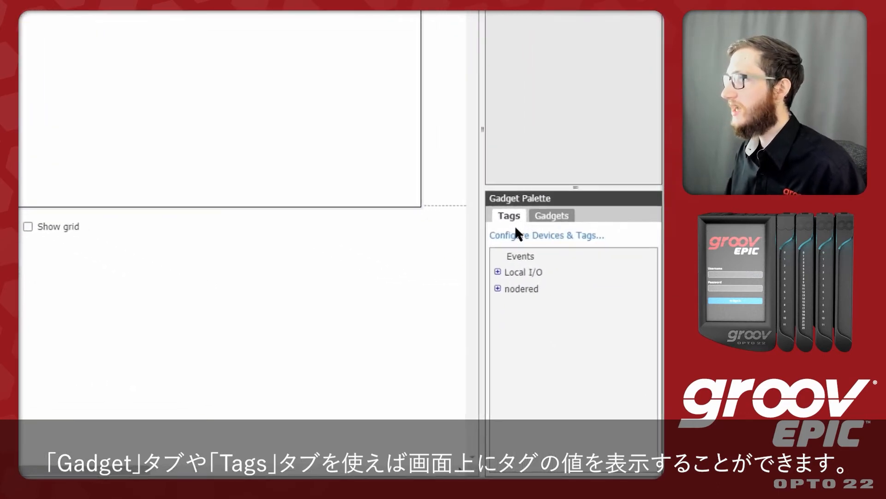
# Step: Place a Text Box gadget for the nodered number tag in the page's upper-left area and widen it
pyautogui.click(497, 288)
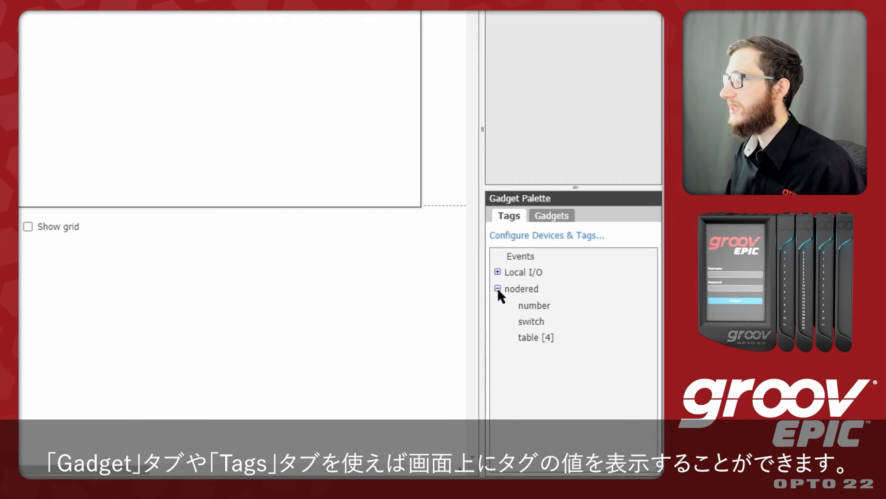
pyautogui.click(537, 307)
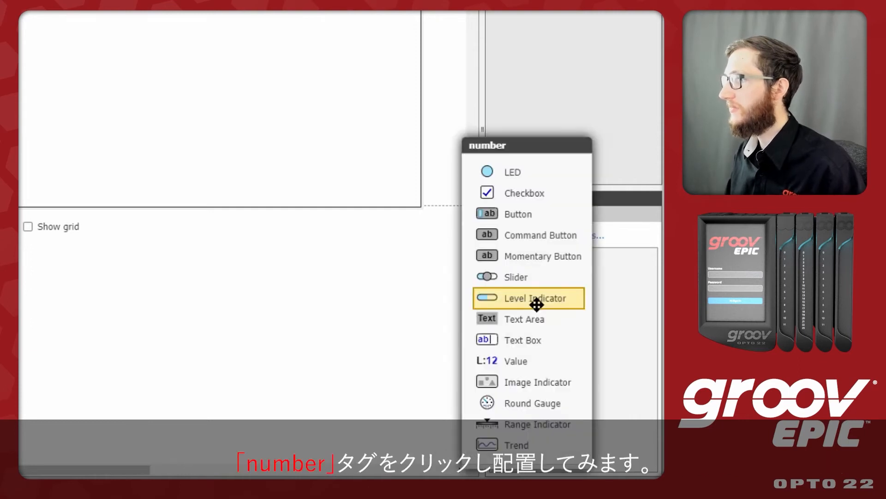
pyautogui.moveTo(552, 341); pyautogui.dragTo(87, 0)
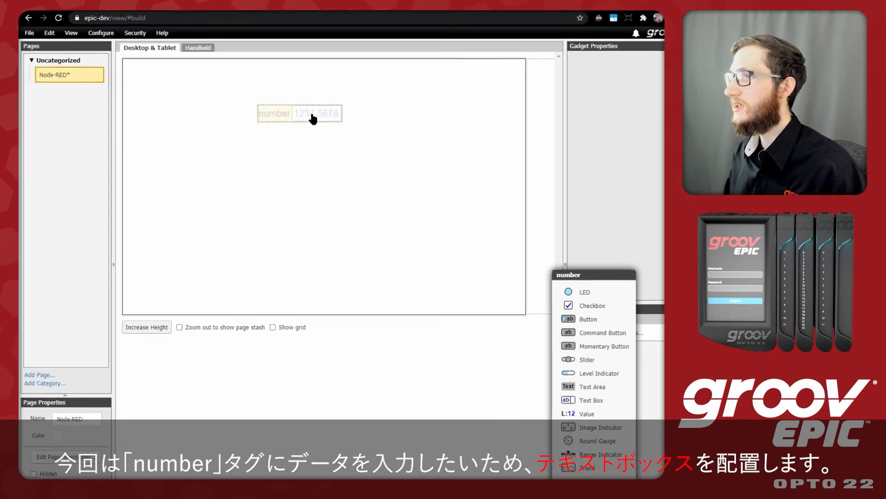
pyautogui.moveTo(313, 120); pyautogui.dragTo(212, 96)
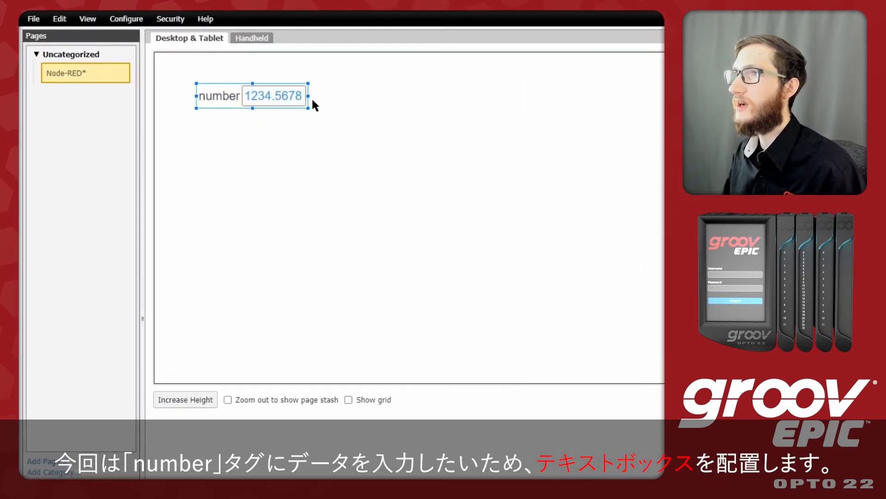
pyautogui.moveTo(308, 96)
pyautogui.mouseDown()
pyautogui.moveTo(335, 97)
pyautogui.moveTo(298, 91)
pyautogui.mouseUp()
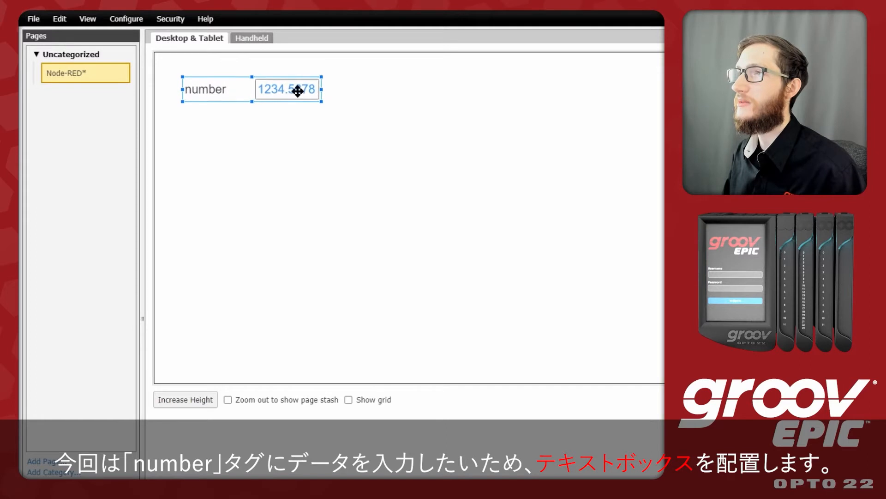
pyautogui.click(385, 211)
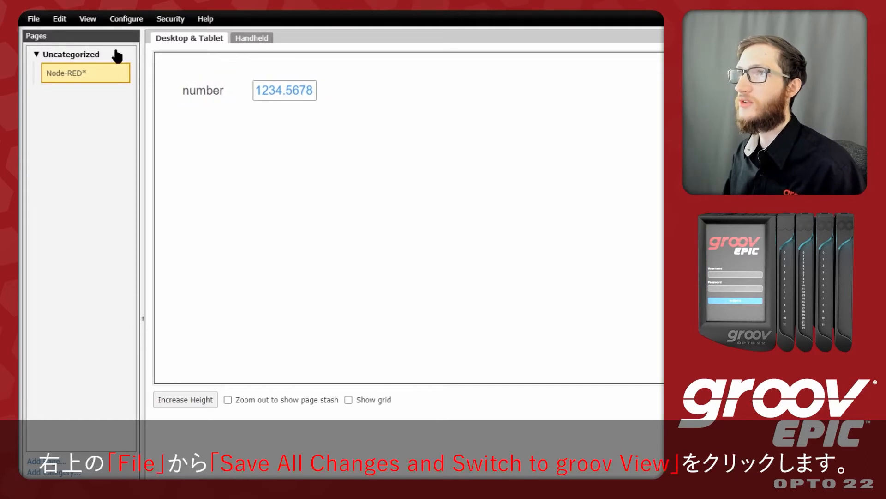
# Step: Save all changes while switching to groov View, and set the number text box's value to 22
pyautogui.click(34, 19)
pyautogui.click(55, 46)
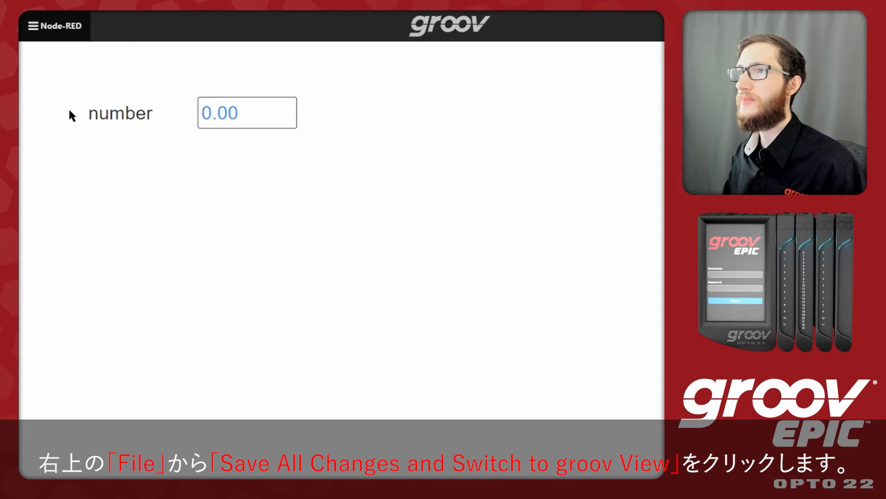
pyautogui.click(261, 116)
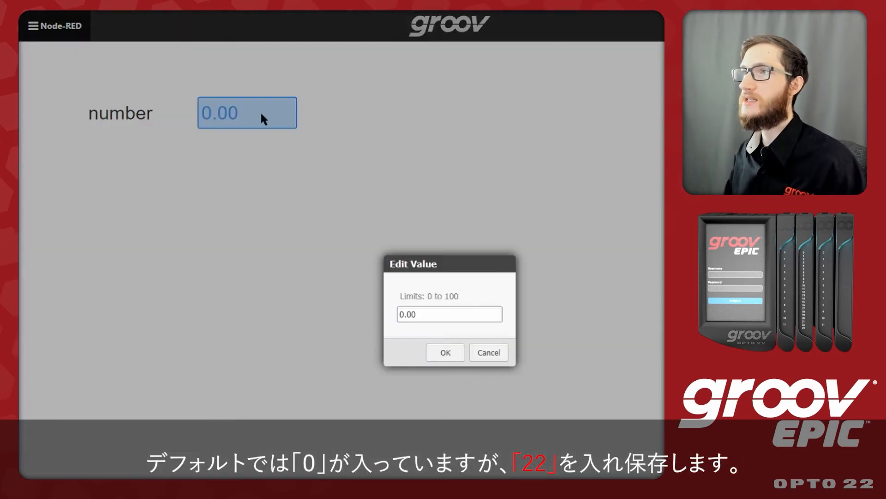
pyautogui.moveTo(429, 314); pyautogui.dragTo(349, 314)
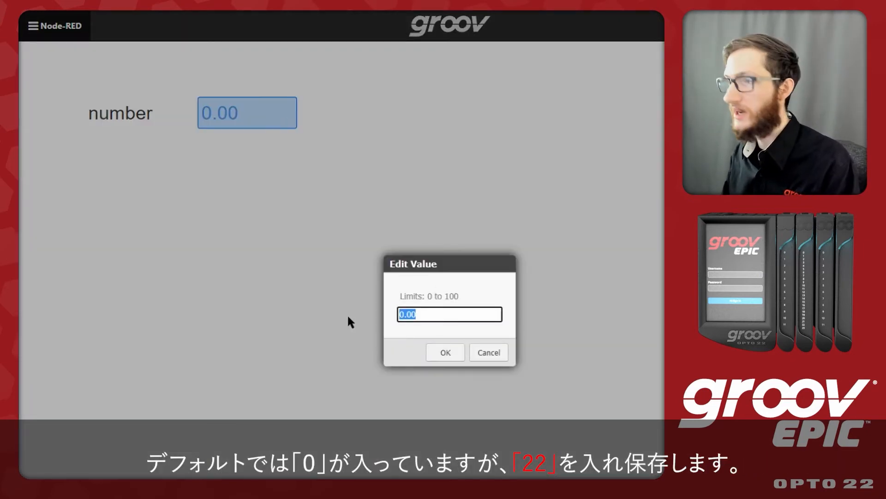
pyautogui.write('22')
pyautogui.click(449, 355)
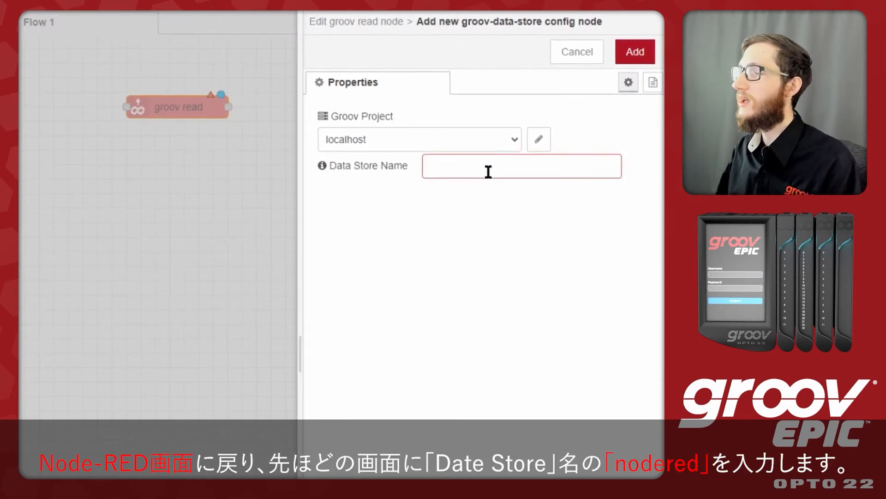
# Step: Back in Node-RED, add a localhost data store config named nodered and apply it to the groov read node
pyautogui.write('nodered')
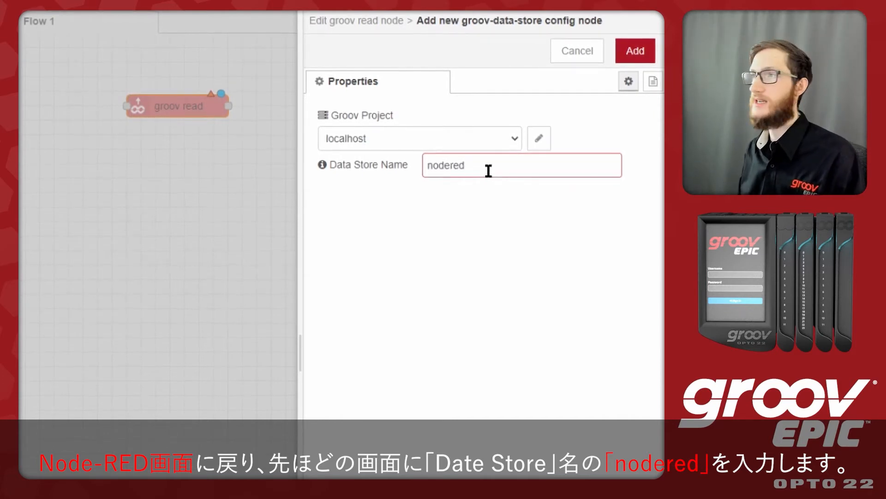
pyautogui.click(636, 52)
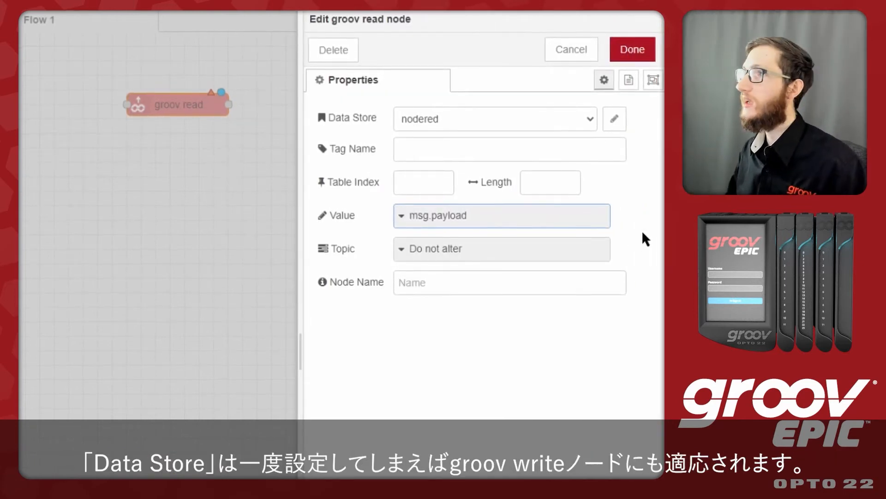
pyautogui.click(619, 57)
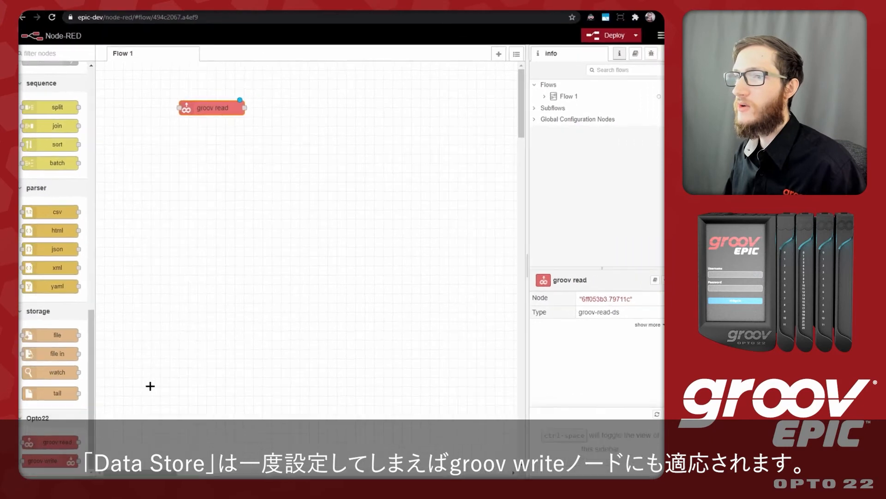
# Step: Place a groov write node below the groov read node and assign it the nodered data store
pyautogui.moveTo(46, 461); pyautogui.dragTo(231, 150)
pyautogui.doubleClick(228, 151)
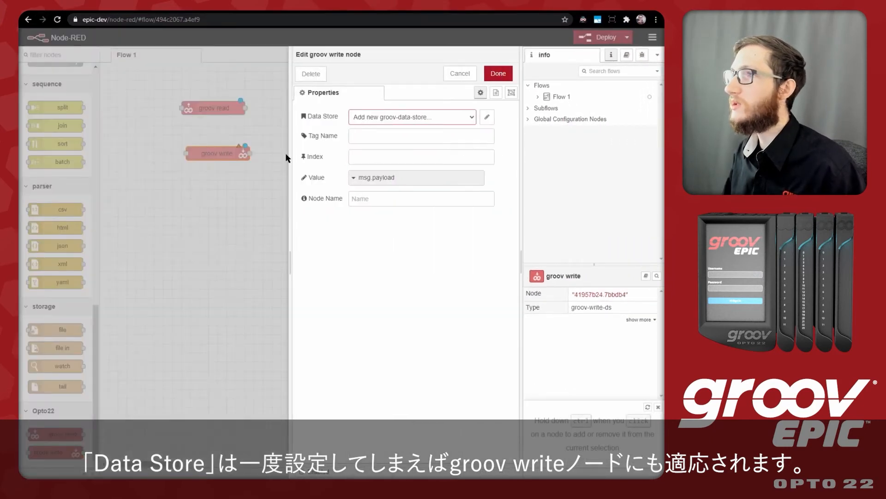
pyautogui.click(396, 117)
pyautogui.click(398, 129)
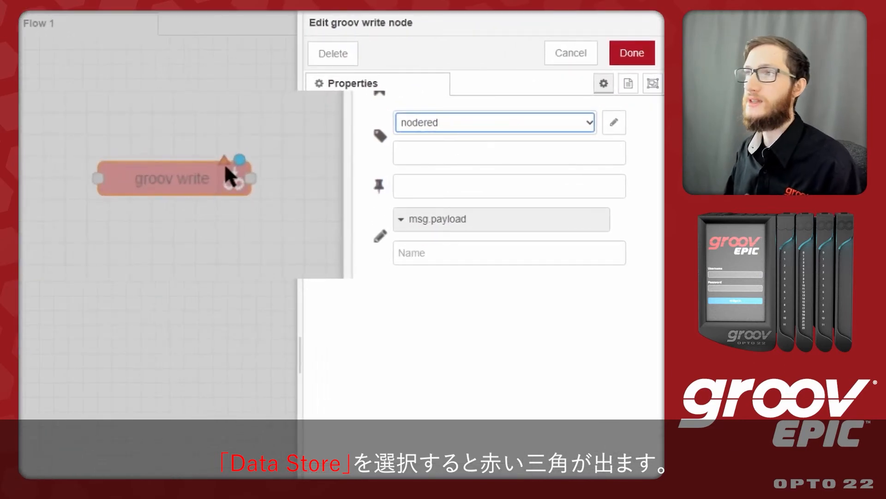
pyautogui.click(654, 53)
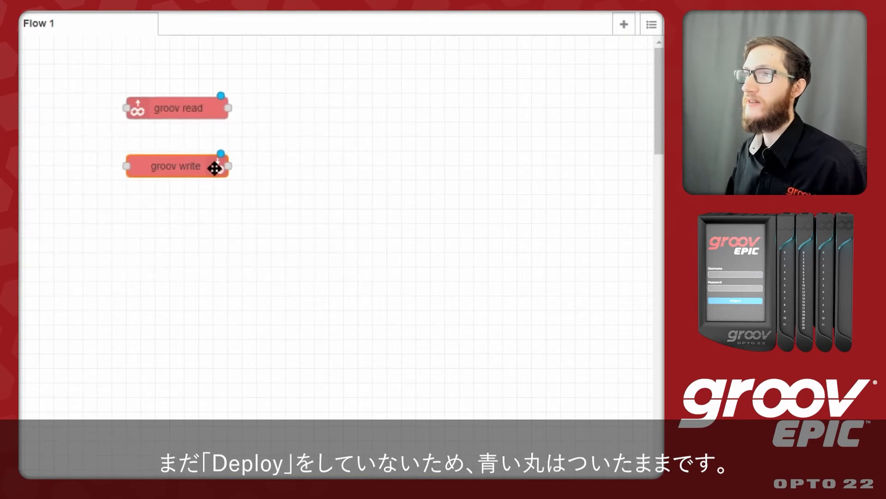
# Step: Set the groov read node's tag name to number and its node name to read number, keeping it aligned above groov write
pyautogui.moveTo(198, 113); pyautogui.dragTo(198, 117)
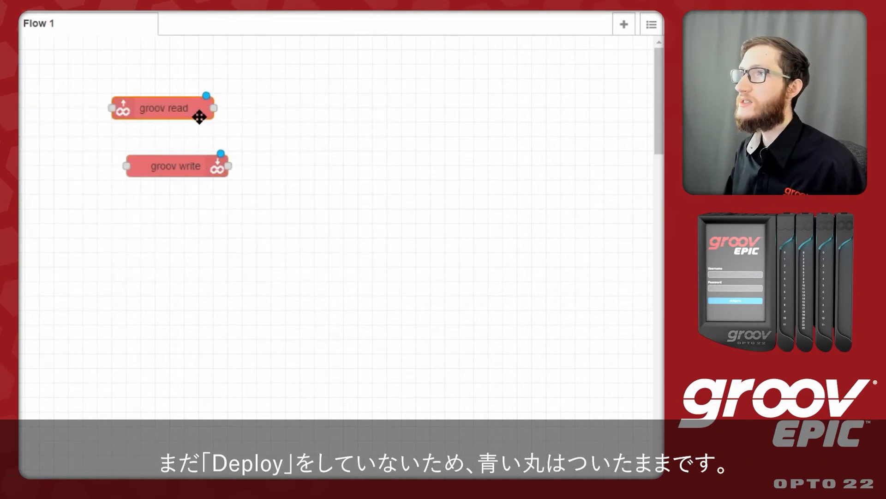
pyautogui.doubleClick(198, 116)
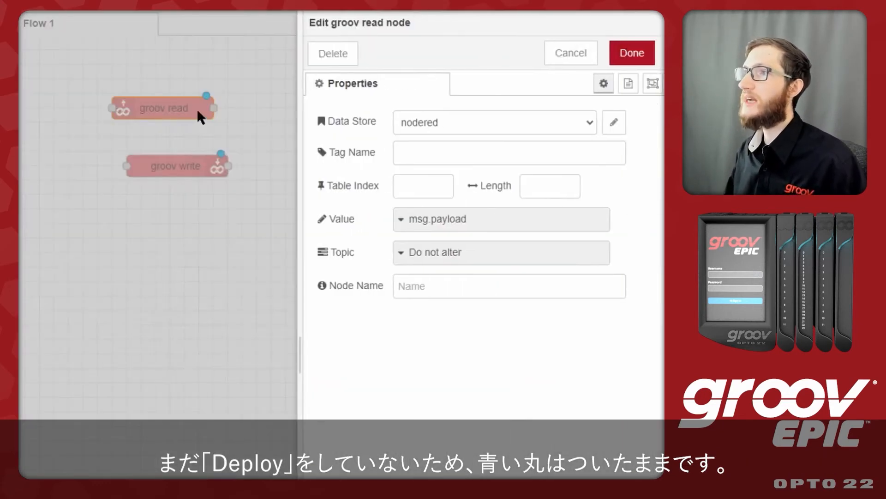
pyautogui.click(417, 153)
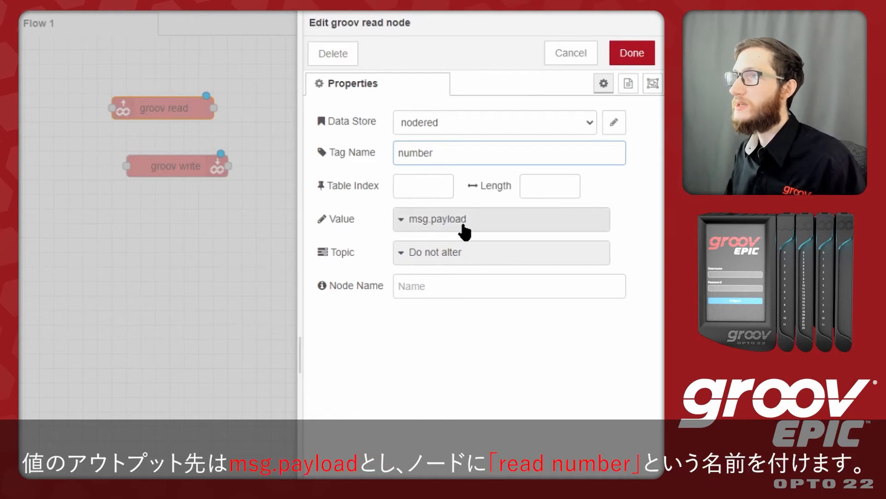
pyautogui.click(463, 283)
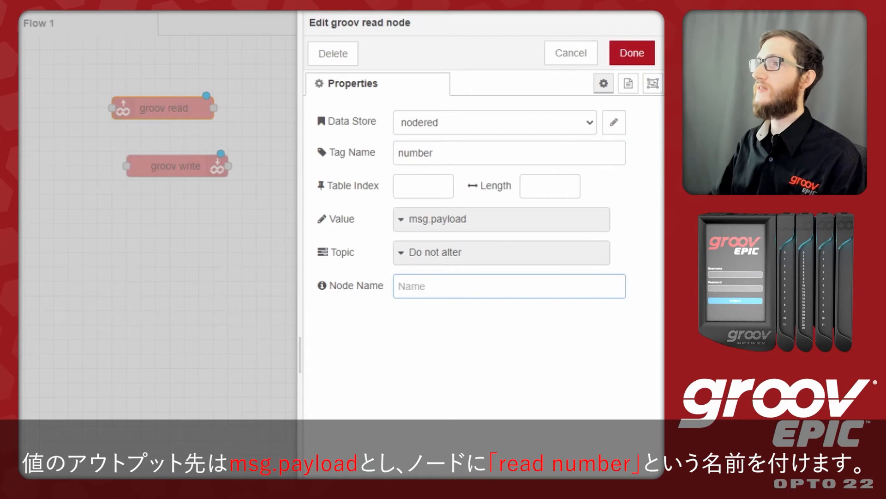
pyautogui.write('read number')
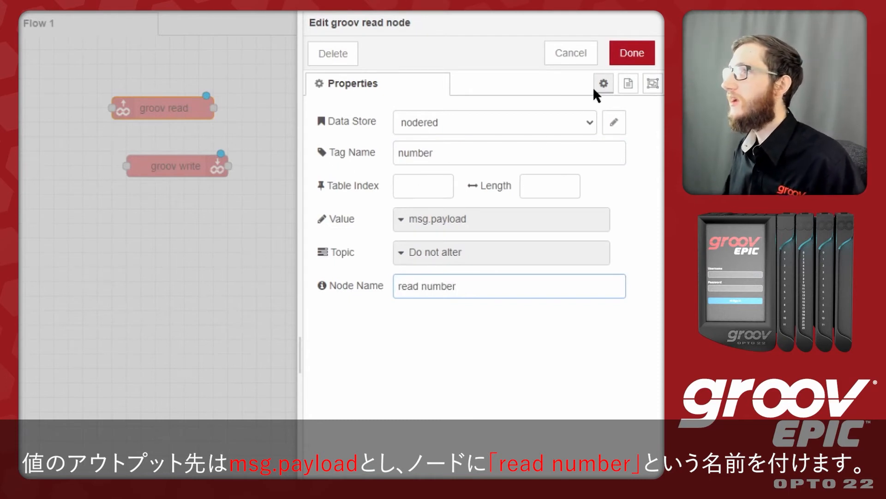
pyautogui.click(632, 54)
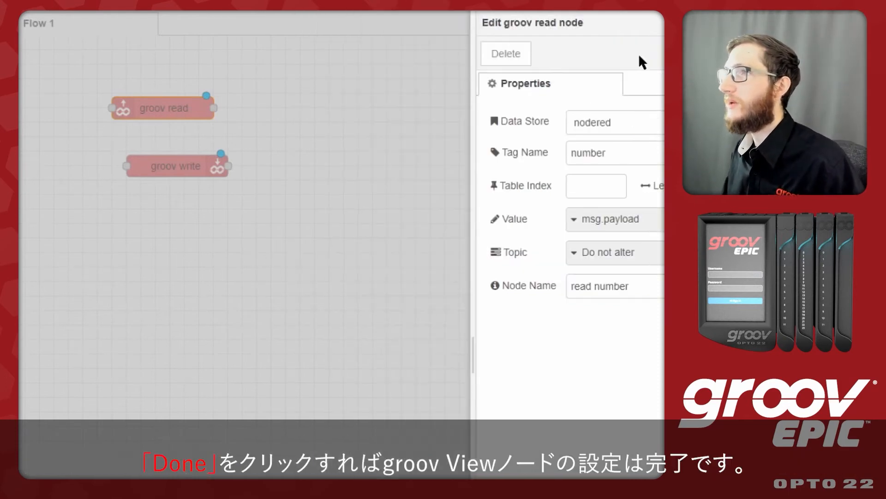
pyautogui.moveTo(171, 113); pyautogui.dragTo(185, 113)
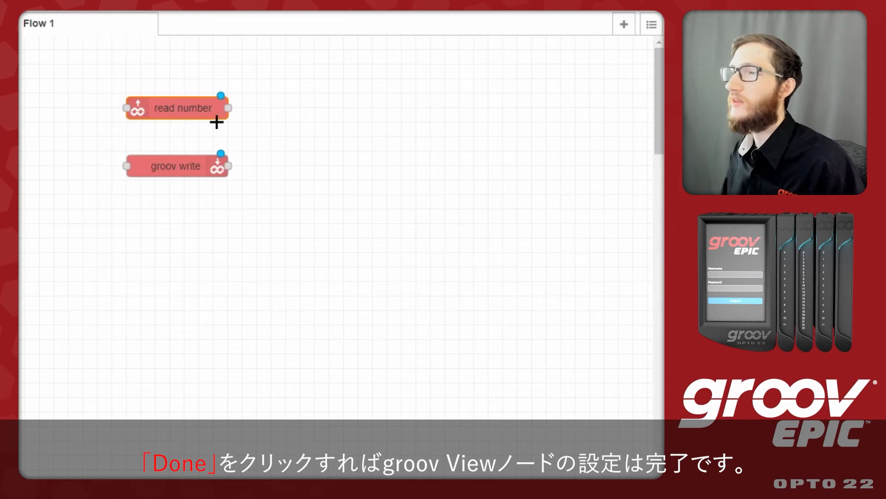
# Step: Shift the read number node to the right, placing an inject node before it and a debug node after it
pyautogui.moveTo(200, 111); pyautogui.dragTo(332, 113)
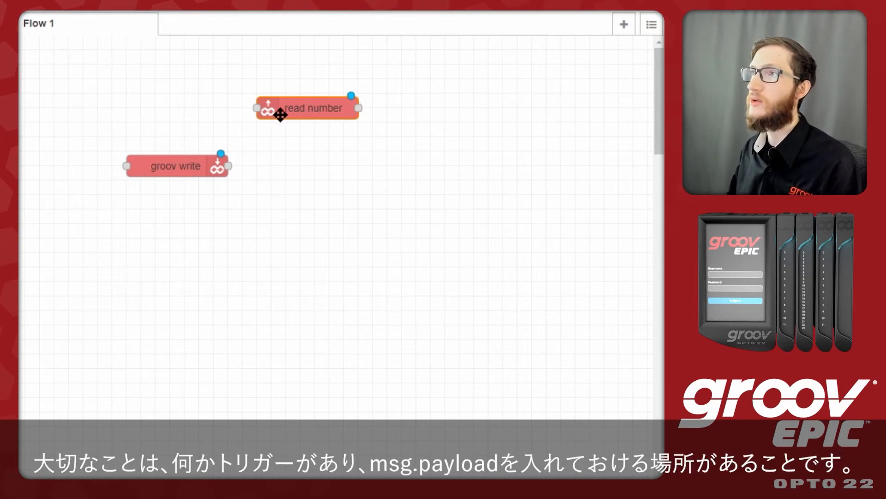
pyautogui.click(411, 106)
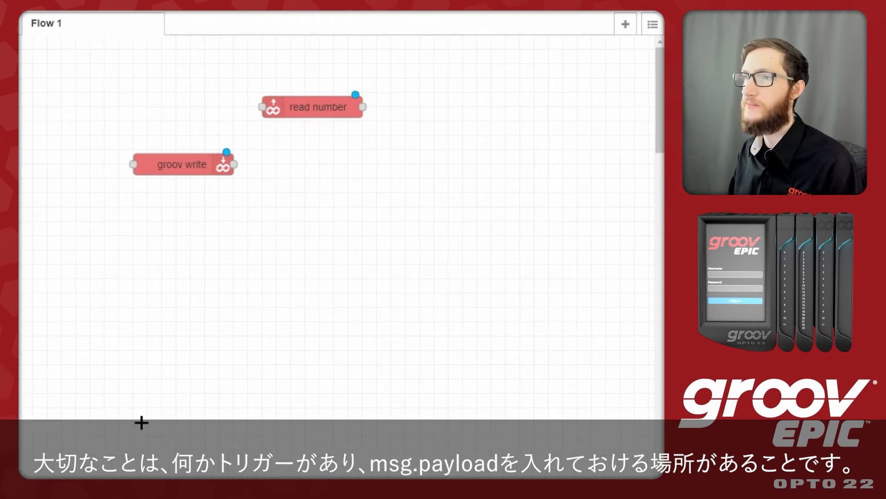
pyautogui.moveTo(119, 356); pyautogui.dragTo(118, 105)
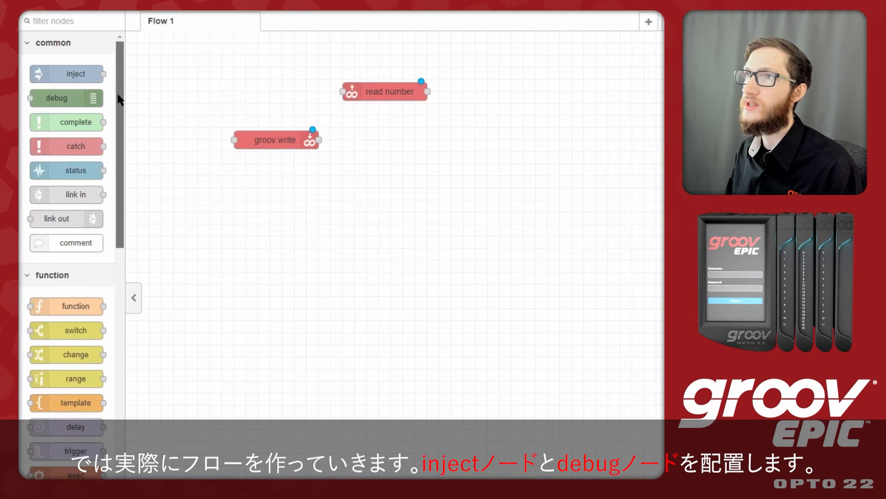
pyautogui.moveTo(91, 77); pyautogui.dragTo(289, 96)
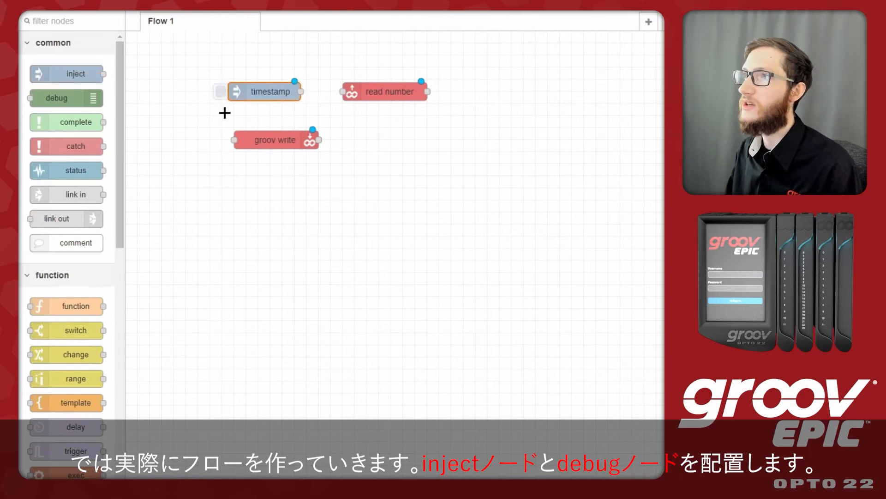
pyautogui.moveTo(71, 103); pyautogui.dragTo(530, 92)
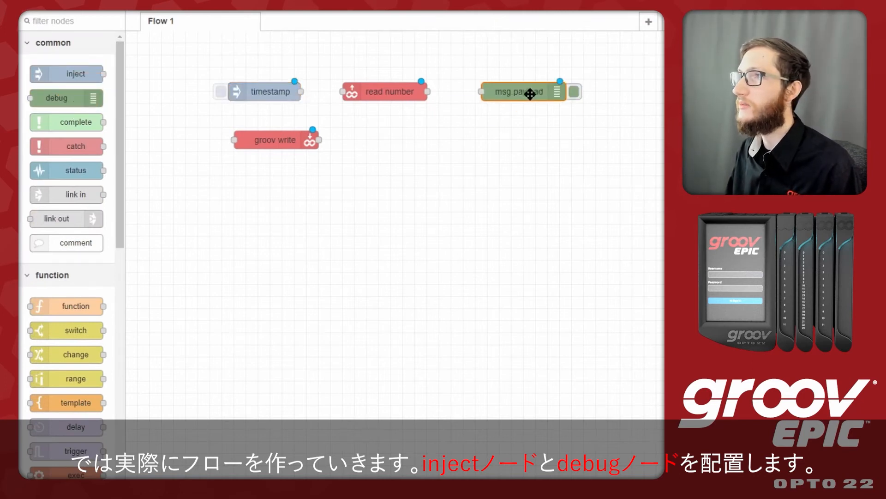
# Step: Wire the timestamp inject through read number to the msg.payload debug node and deploy the flow
pyautogui.moveTo(301, 92); pyautogui.dragTo(344, 91)
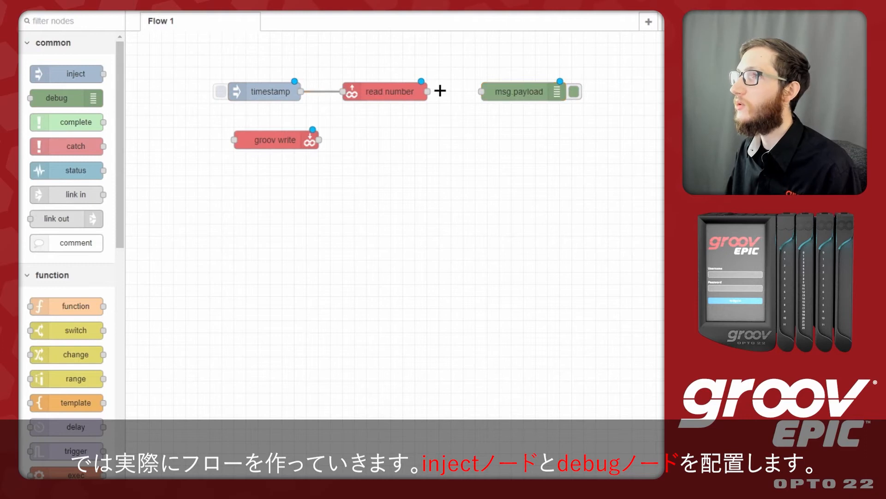
pyautogui.moveTo(428, 91); pyautogui.dragTo(481, 92)
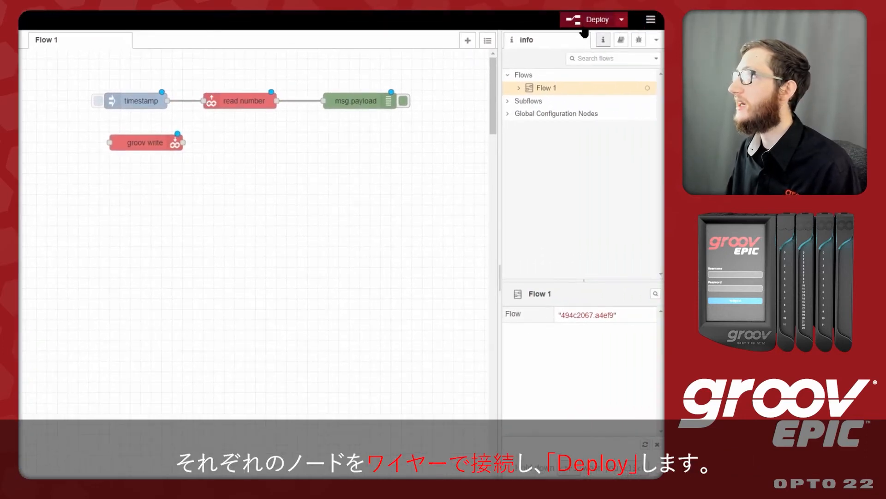
pyautogui.click(584, 25)
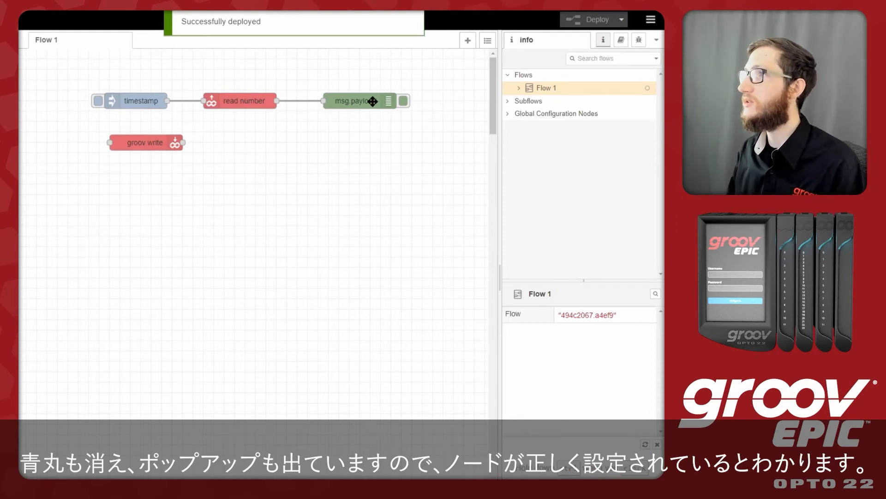
# Step: Show the debug messages, trigger the timestamp inject, and examine the value read from the number tag
pyautogui.click(639, 43)
pyautogui.click(99, 101)
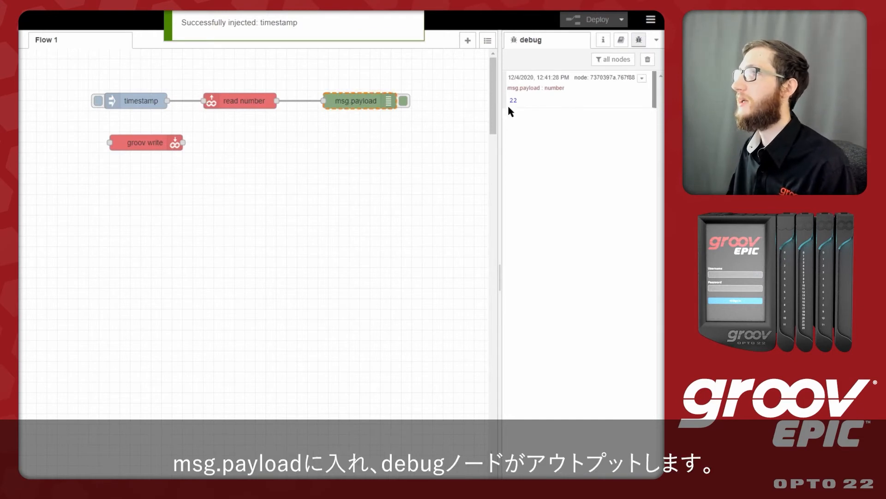
pyautogui.moveTo(528, 106)
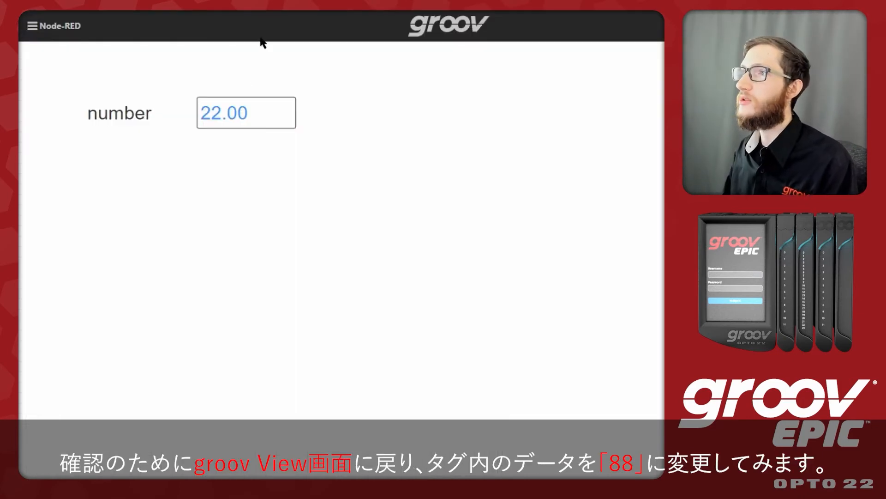
# Step: Set the number value to 88 in groov View and trigger the timestamp inject again in Node-RED
pyautogui.click(261, 113)
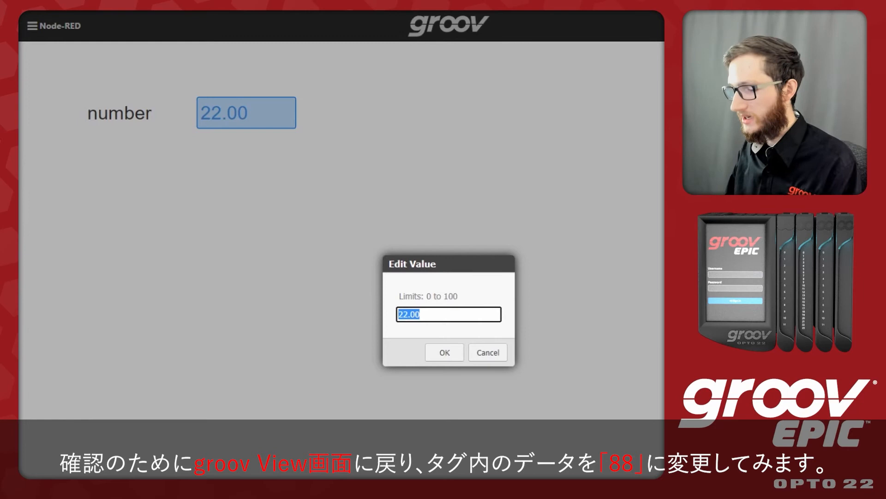
pyautogui.write('8')
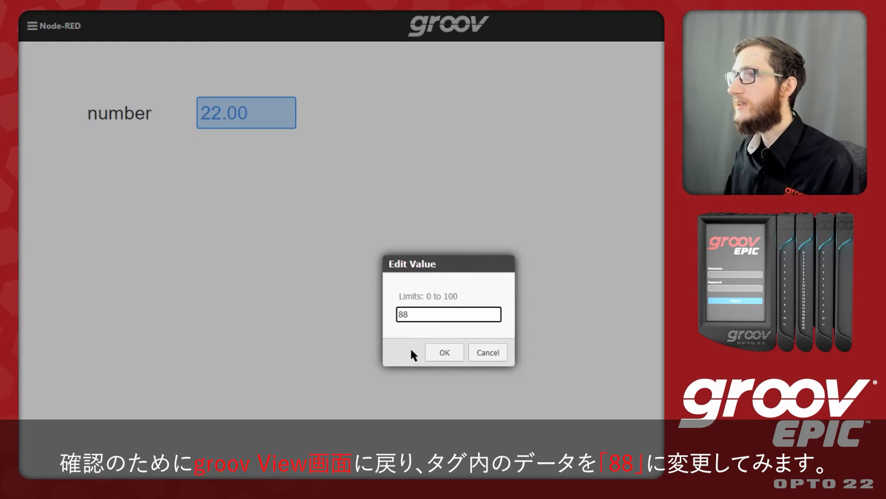
pyautogui.write('8')
pyautogui.click(430, 350)
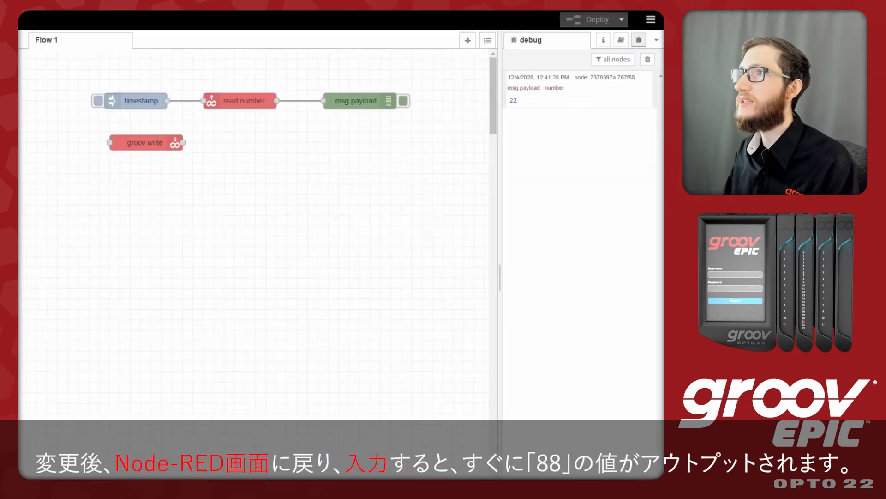
pyautogui.click(99, 101)
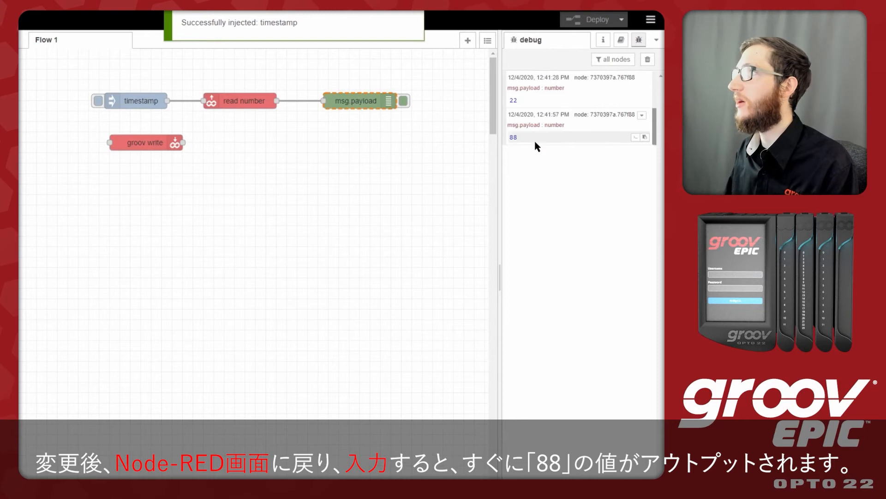
pyautogui.click(248, 98)
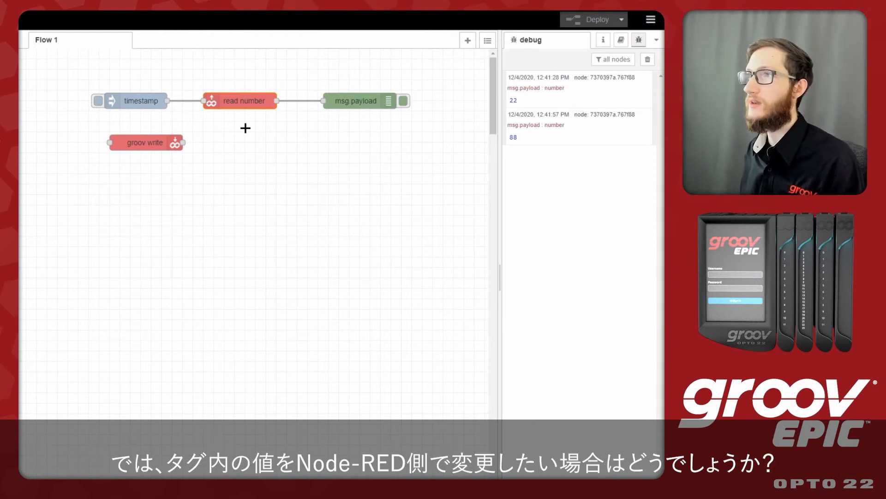
# Step: Move the groov write node below read number and configure it with data store nodered, tag number, value msg.payload and name "write number"
pyautogui.moveTo(133, 141); pyautogui.dragTo(239, 167)
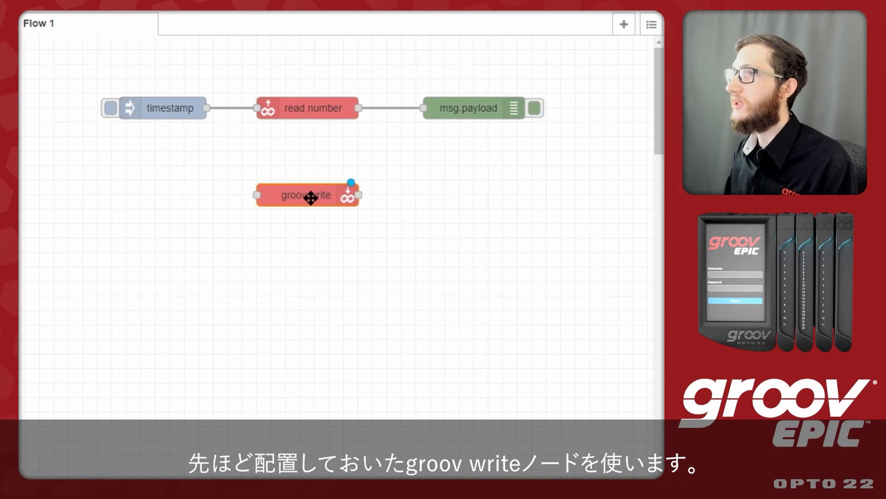
pyautogui.doubleClick(310, 198)
pyautogui.click(425, 158)
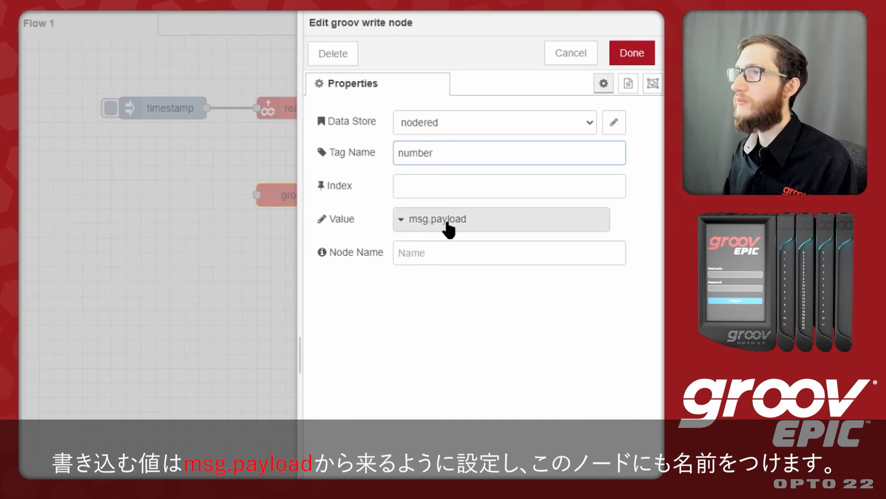
pyautogui.click(484, 252)
pyautogui.write('w')
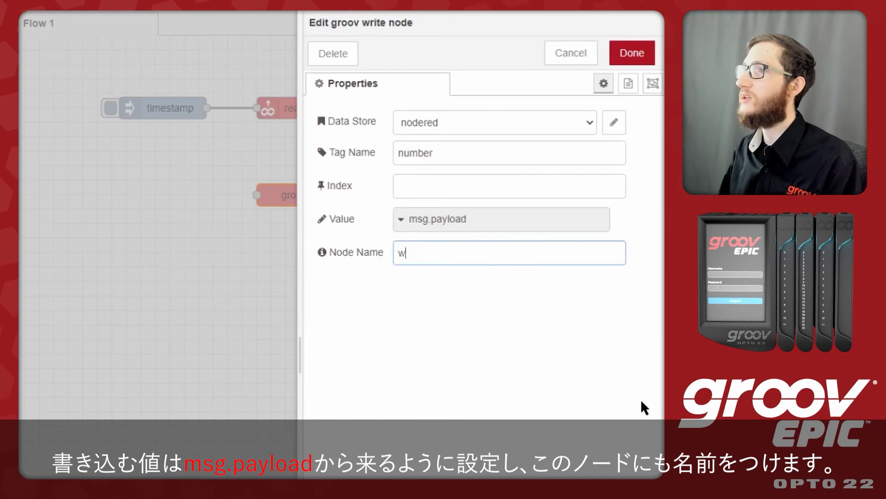
pyautogui.write('rite number')
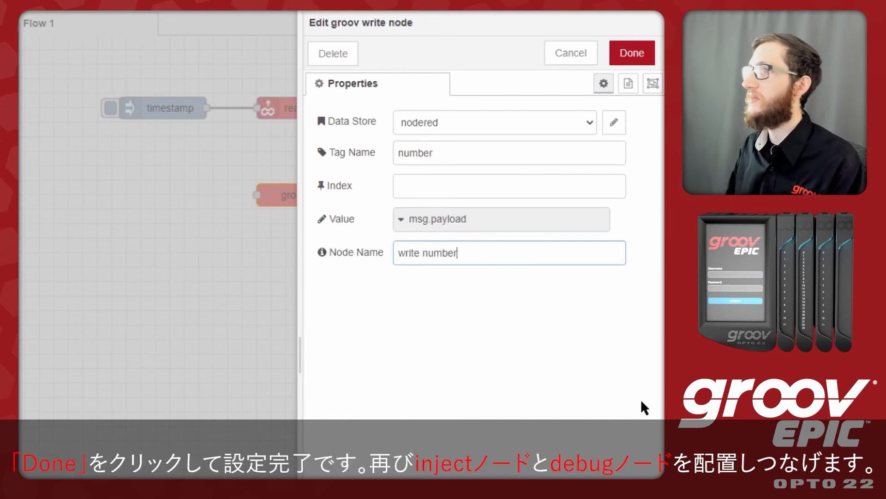
pyautogui.click(632, 53)
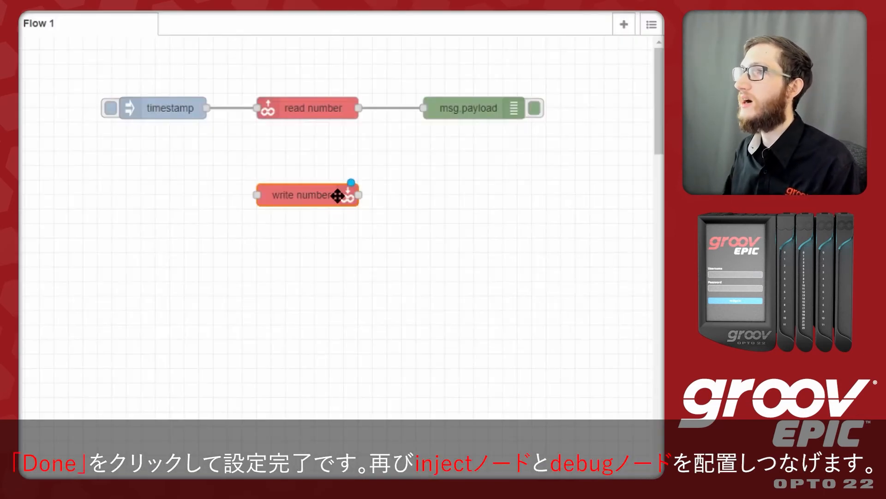
# Step: Add an inject node before write number and a debug node after it, and wire the three together
pyautogui.click(168, 216)
pyautogui.moveTo(20, 123); pyautogui.dragTo(187, 194)
pyautogui.moveTo(21, 152); pyautogui.dragTo(477, 195)
pyautogui.moveTo(174, 195); pyautogui.dragTo(258, 194)
pyautogui.moveTo(359, 195); pyautogui.dragTo(430, 198)
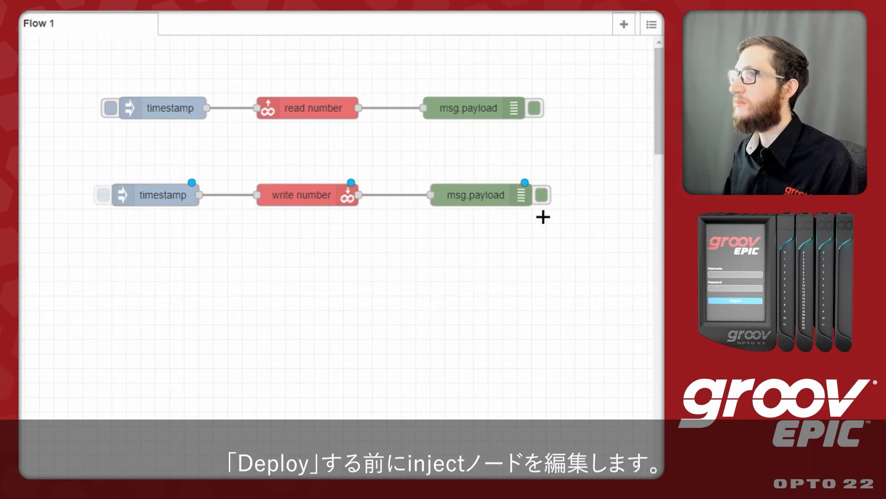
# Step: Set the payload of the inject node feeding write number to the number 44 and deploy the flow
pyautogui.doubleClick(154, 196)
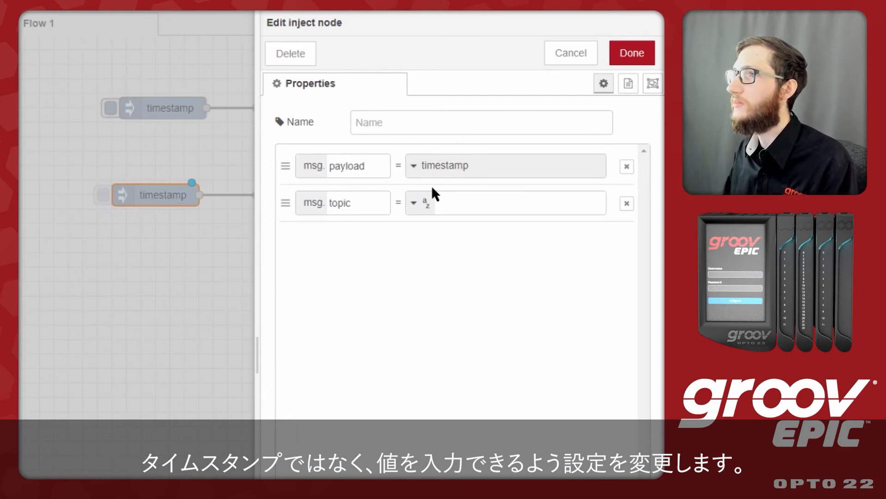
pyautogui.click(425, 172)
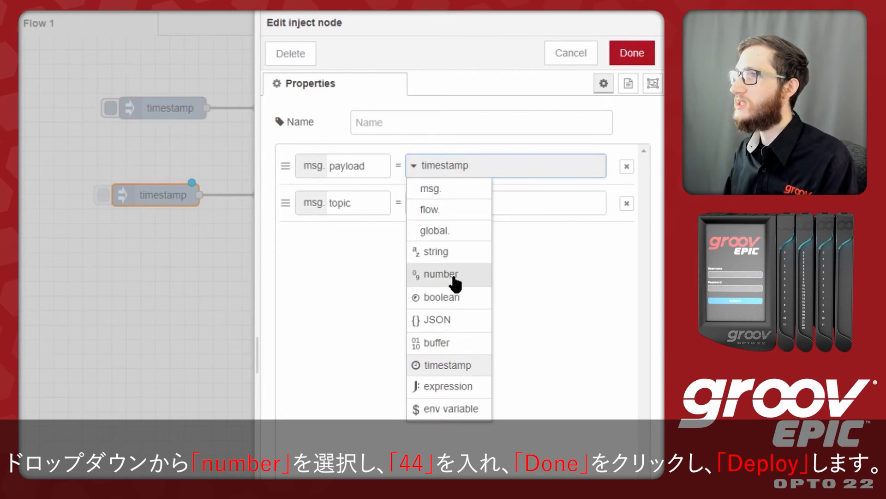
pyautogui.click(468, 281)
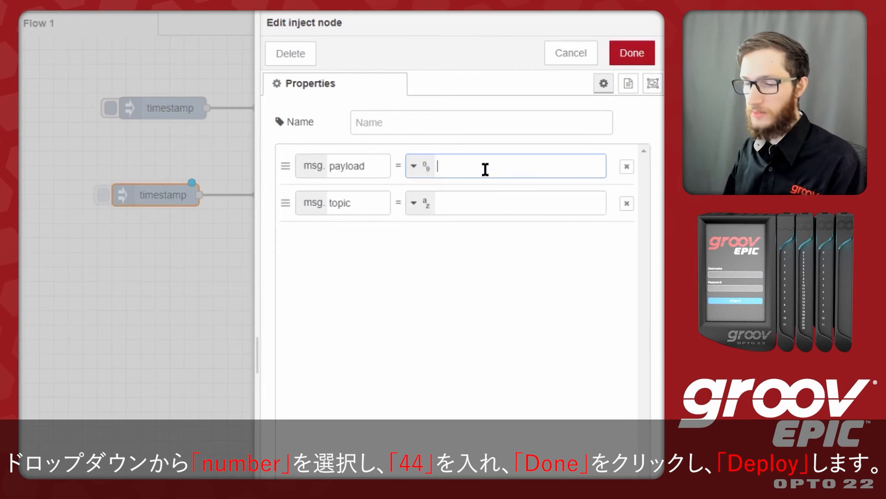
pyautogui.write('44')
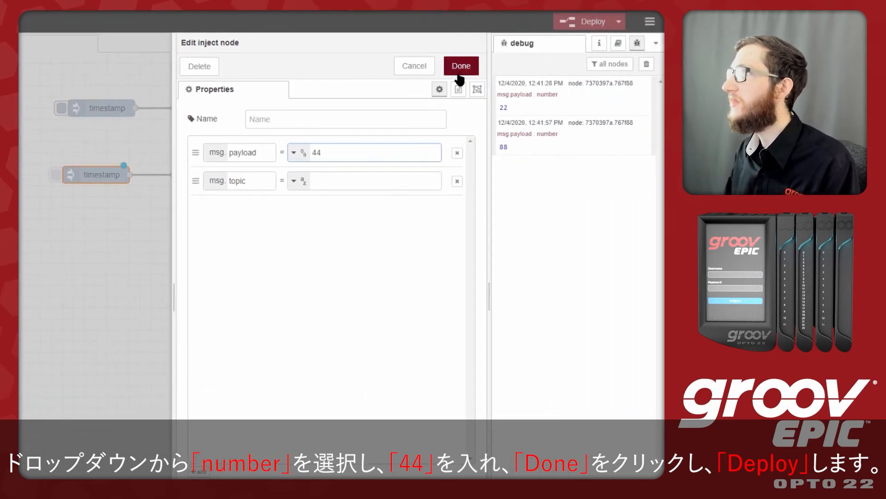
pyautogui.click(460, 69)
pyautogui.click(571, 22)
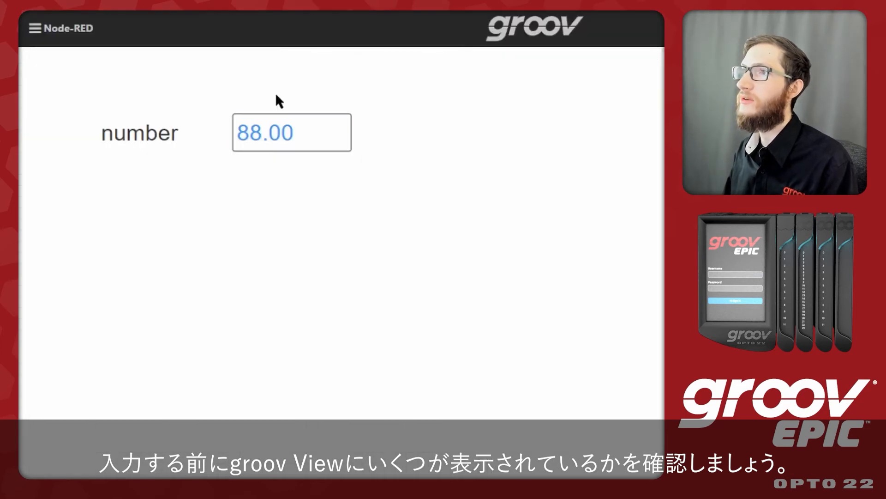
# Step: Check the number value in groov View, trigger the 44 inject in Node-RED, and check the value in groov View again
pyautogui.click(263, 144)
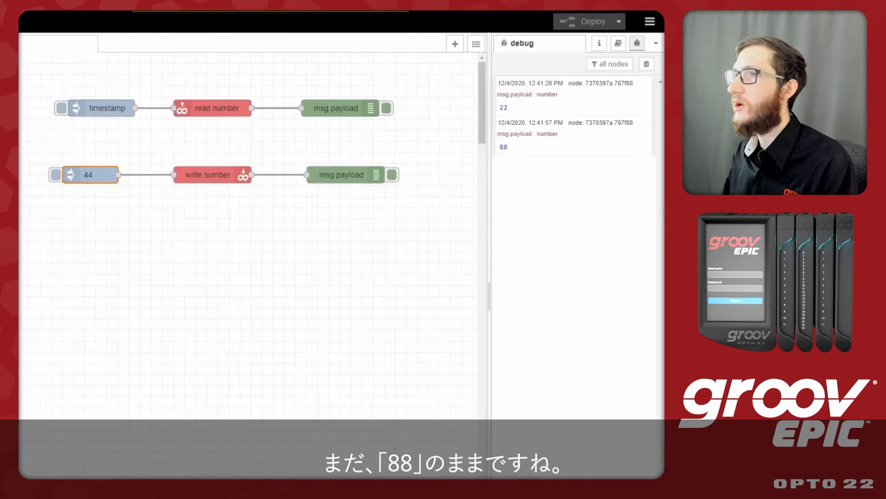
pyautogui.click(55, 176)
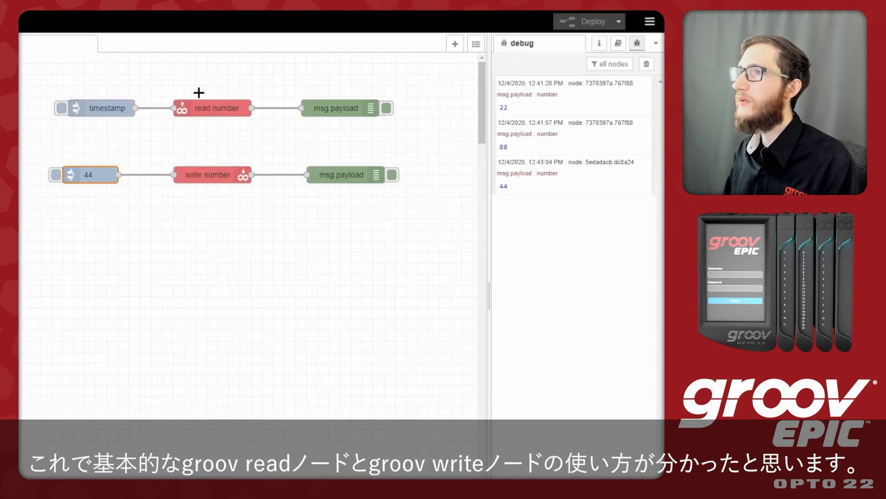
pyautogui.click(198, 92)
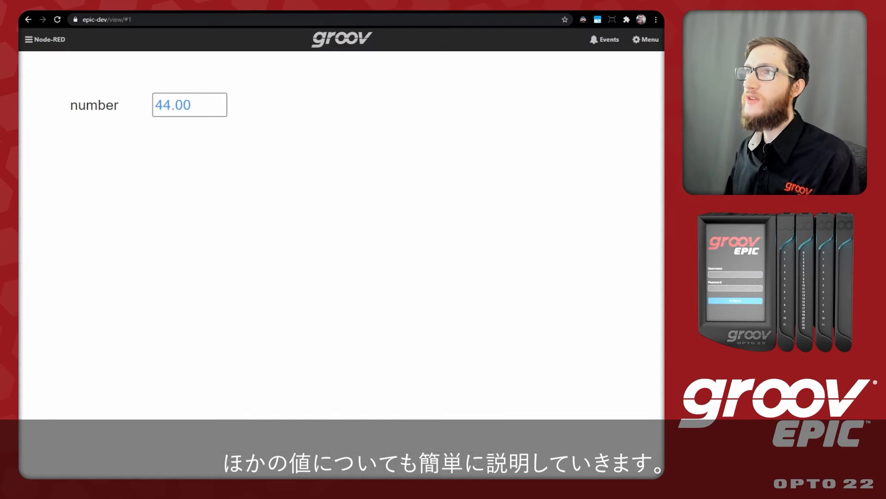
# Step: Switch groov View to Build mode and place a Button gadget for the nodered switch tag to the right of the number box
pyautogui.click(643, 40)
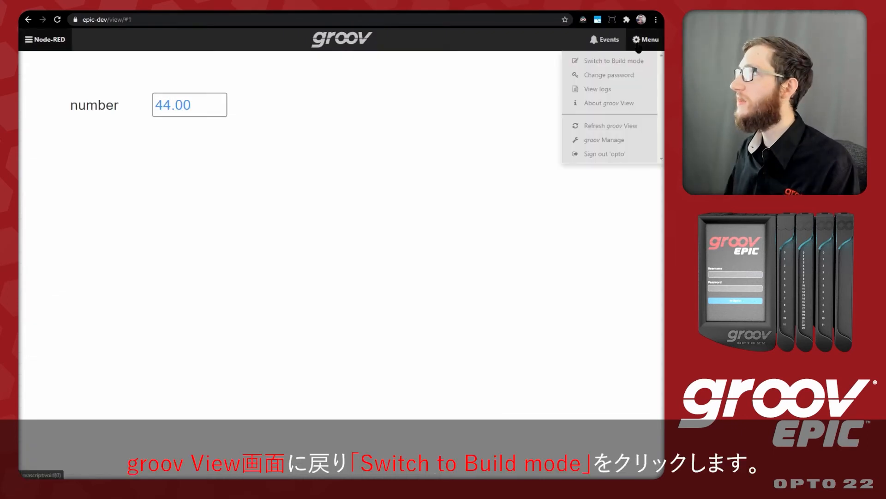
pyautogui.click(630, 61)
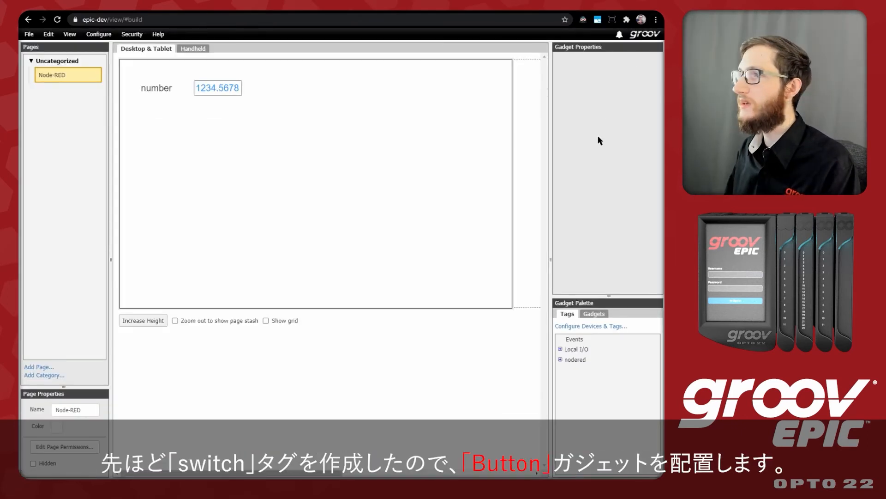
pyautogui.click(560, 358)
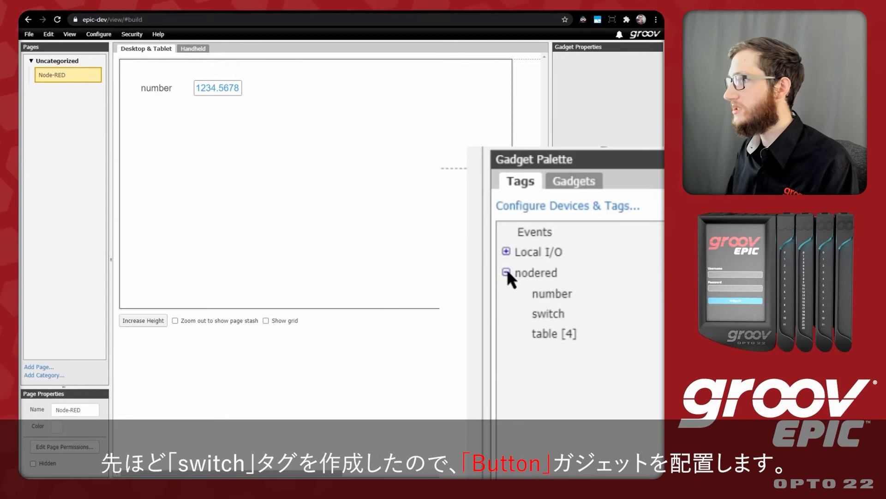
pyautogui.click(552, 318)
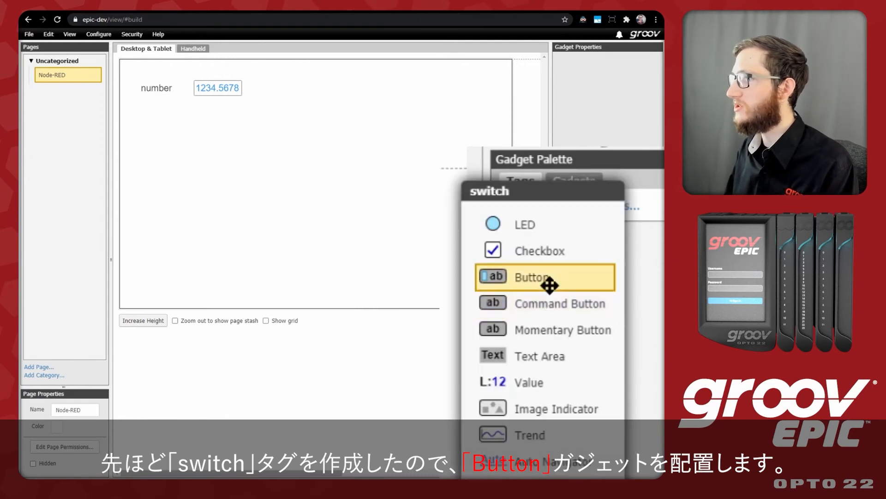
pyautogui.moveTo(547, 280); pyautogui.dragTo(301, 87)
pyautogui.click(316, 122)
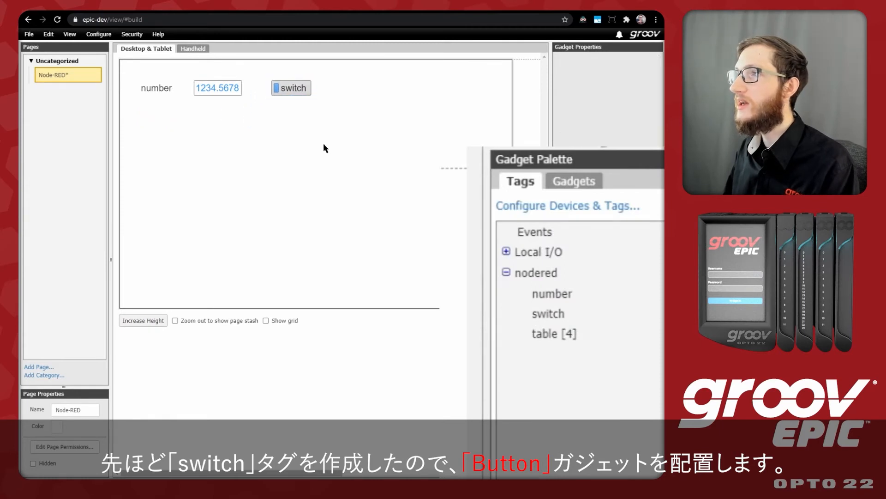
# Step: Place a Text Area gadget for the table tag below the number label and enter # as its text
pyautogui.click(564, 334)
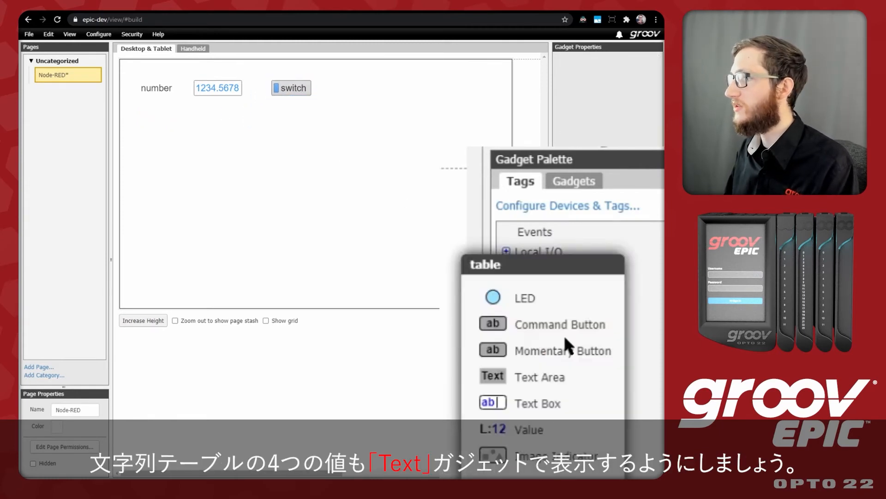
pyautogui.moveTo(574, 381); pyautogui.dragTo(191, 124)
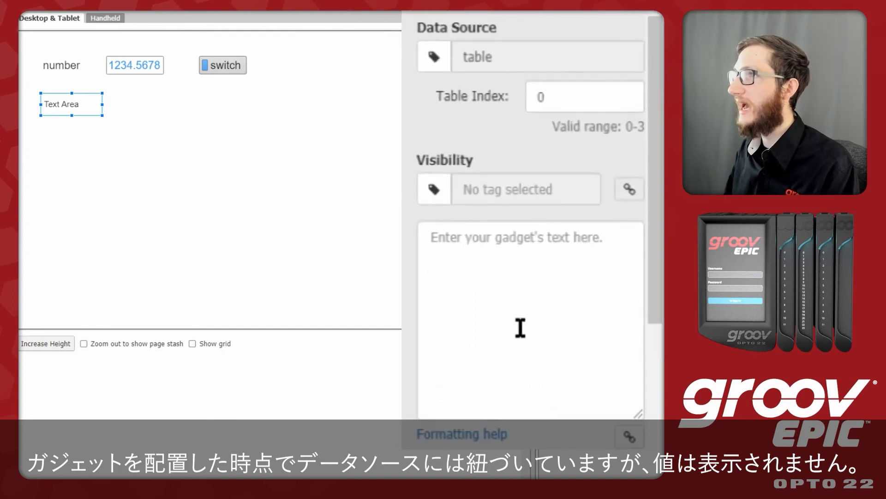
pyautogui.click(511, 317)
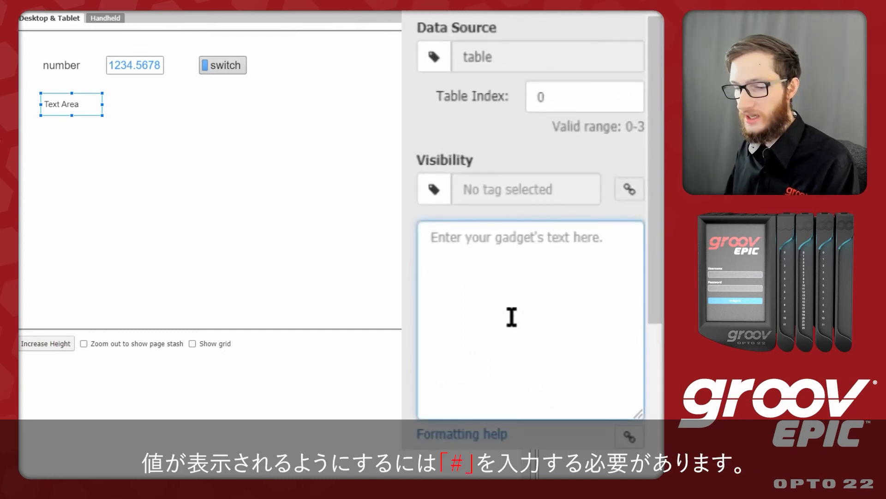
pyautogui.write('#')
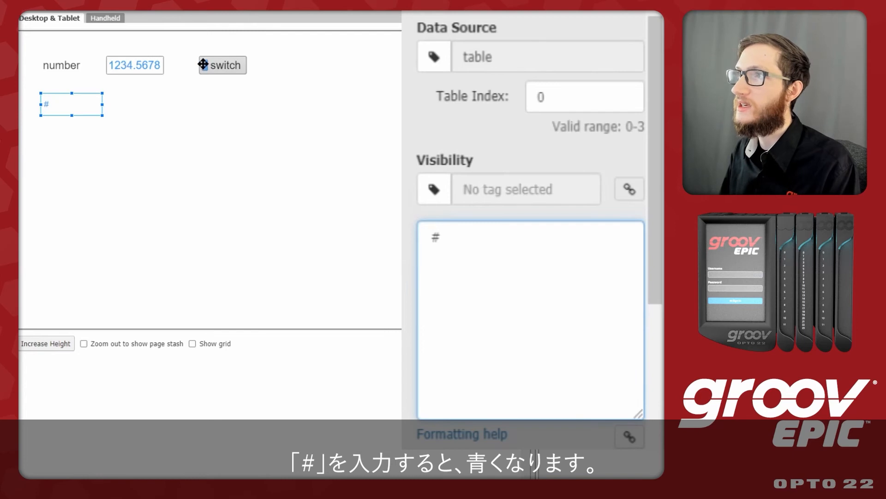
# Step: Try the fixed wording "text" in the Text Area gadget and restore its # placeholder
pyautogui.press('BackSpace')
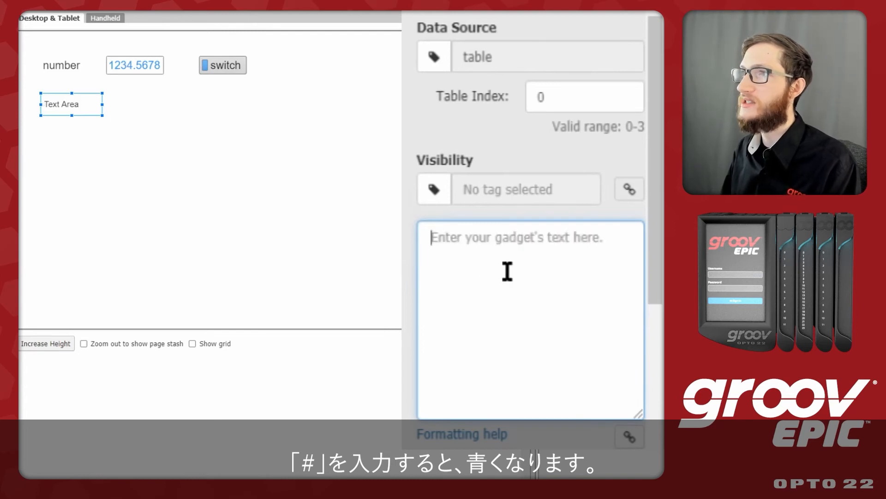
pyautogui.write('text')
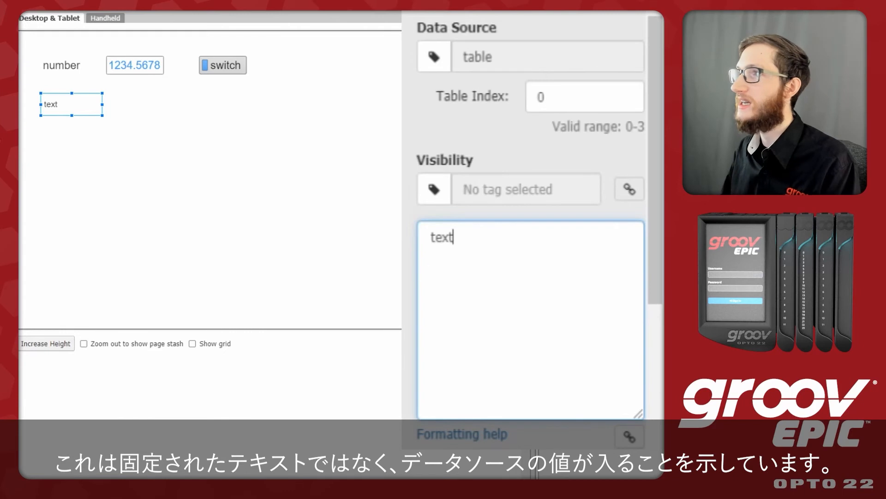
pyautogui.hotkey('ctrl', 'a')
pyautogui.write('#')
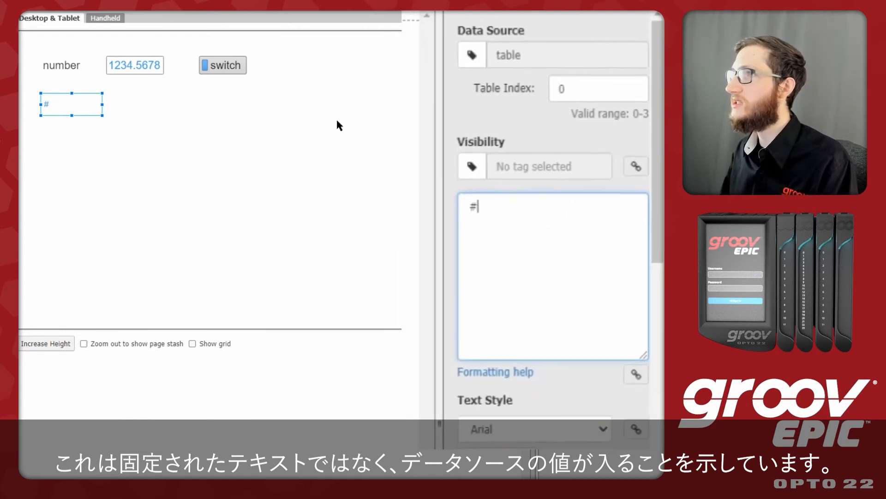
# Step: Widen the # text area to about two and a half times its width and place a duplicate directly below it
pyautogui.moveTo(103, 104); pyautogui.dragTo(195, 104)
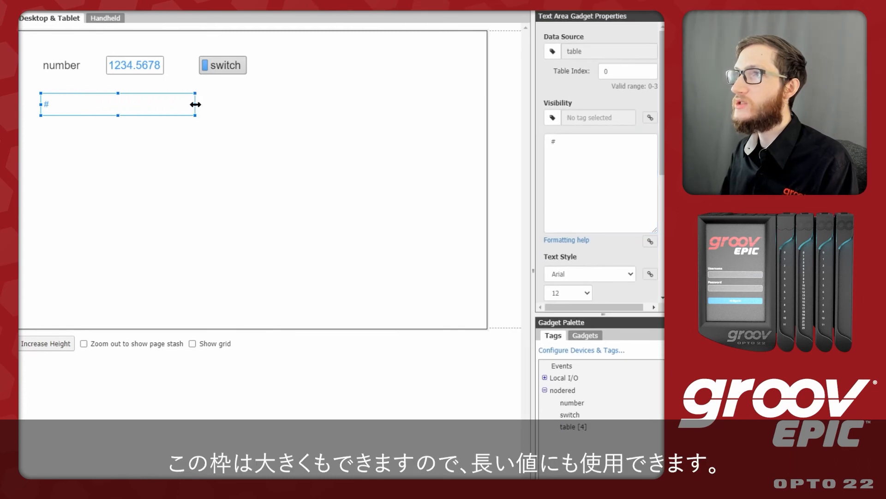
pyautogui.click(196, 105)
pyautogui.click(157, 98)
pyautogui.rightClick(158, 100)
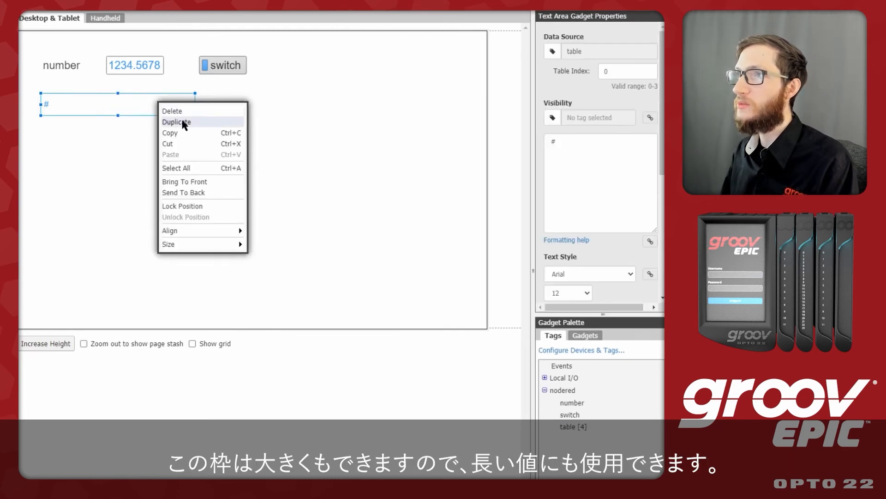
pyautogui.click(177, 122)
pyautogui.click(131, 123)
pyautogui.click(152, 164)
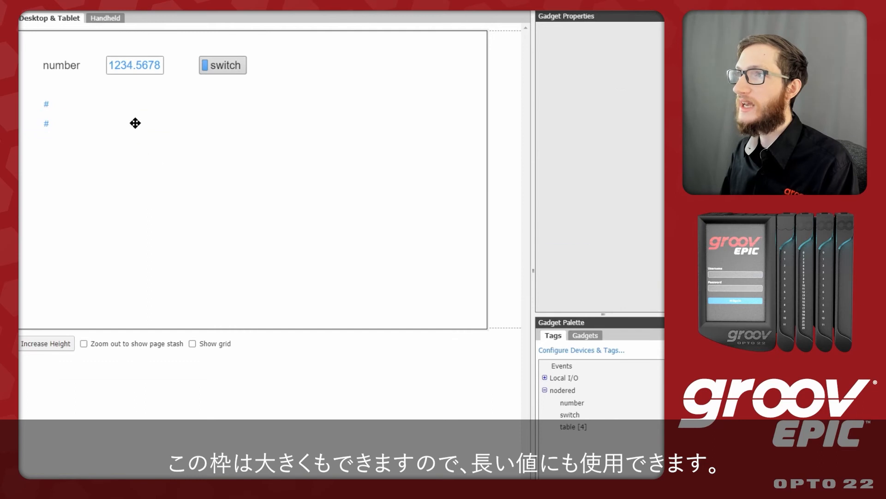
# Step: Duplicate the text area twice more and stack the copies into a left-aligned column of four
pyautogui.click(135, 122)
pyautogui.rightClick(135, 123)
pyautogui.click(180, 144)
pyautogui.click(105, 145)
pyautogui.moveTo(105, 145); pyautogui.dragTo(95, 145)
pyautogui.click(133, 190)
pyautogui.rightClick(113, 146)
pyautogui.click(147, 172)
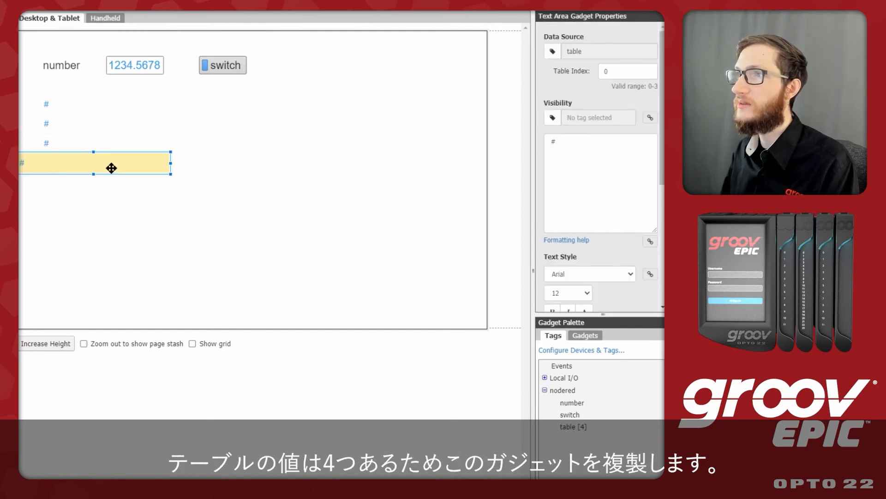
pyautogui.click(75, 164)
pyautogui.click(118, 214)
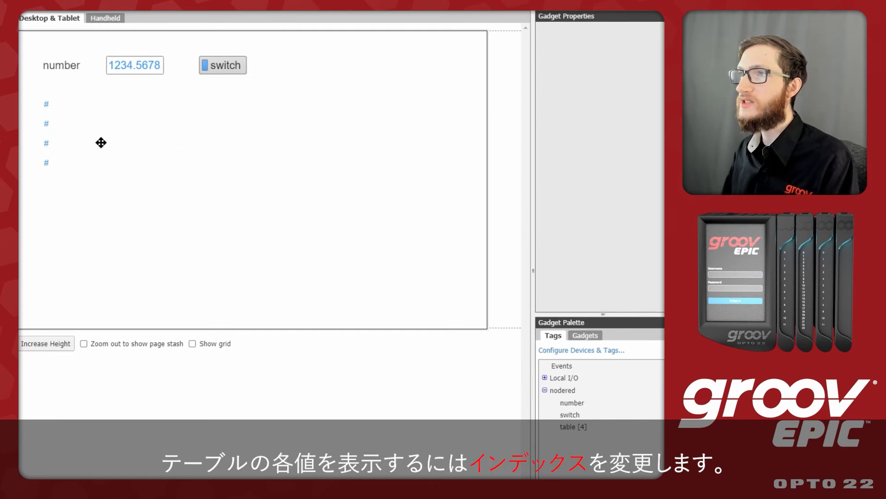
# Step: Set the table index of the second, third and fourth # text areas to 1, 2 and 3, keeping 0 for the first
pyautogui.click(87, 105)
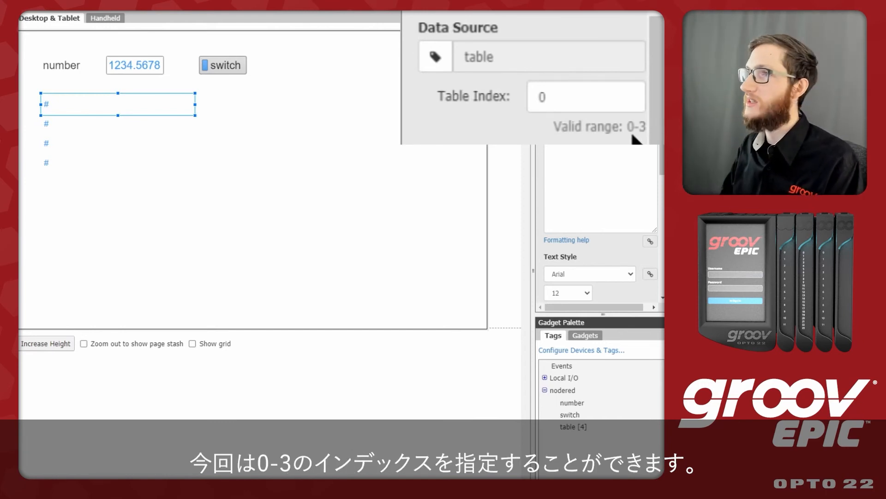
pyautogui.click(134, 127)
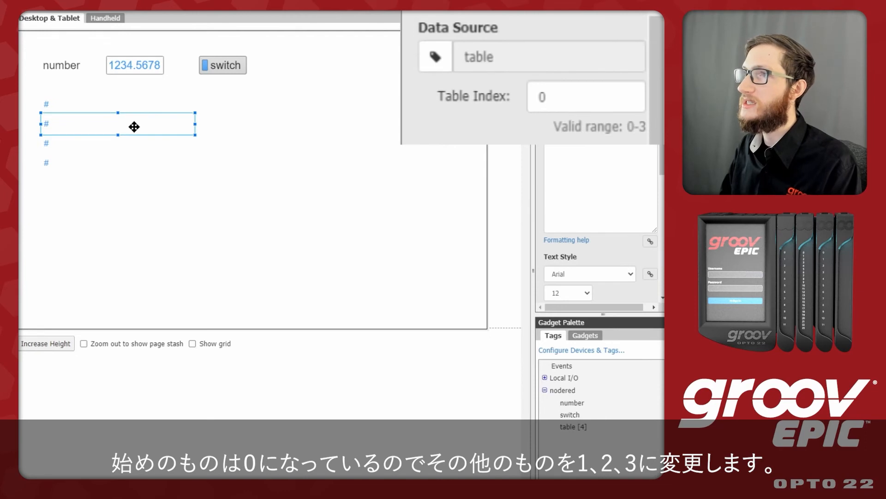
pyautogui.doubleClick(623, 99)
pyautogui.write('1')
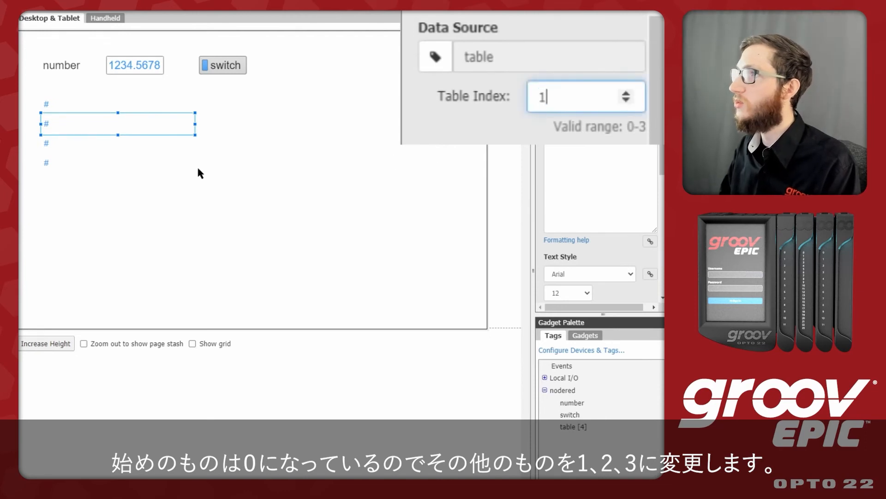
pyautogui.click(147, 145)
pyautogui.doubleClick(626, 95)
pyautogui.write('2')
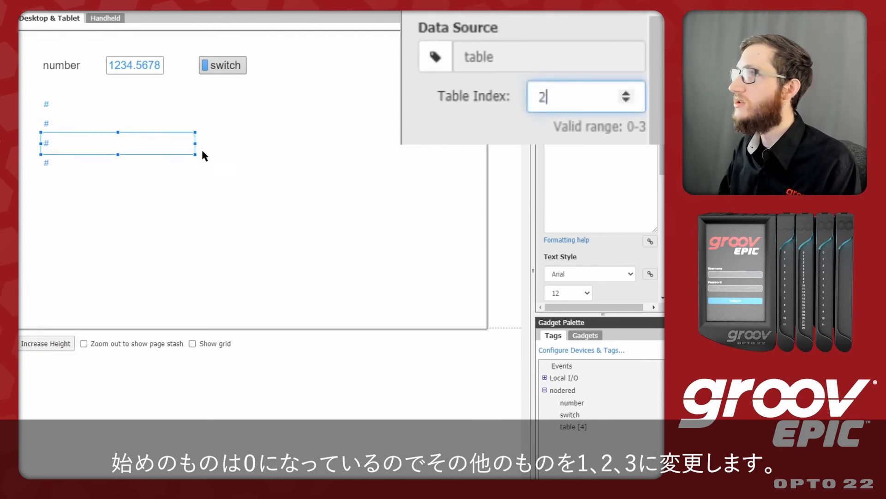
pyautogui.click(134, 171)
pyautogui.doubleClick(588, 94)
pyautogui.write('3')
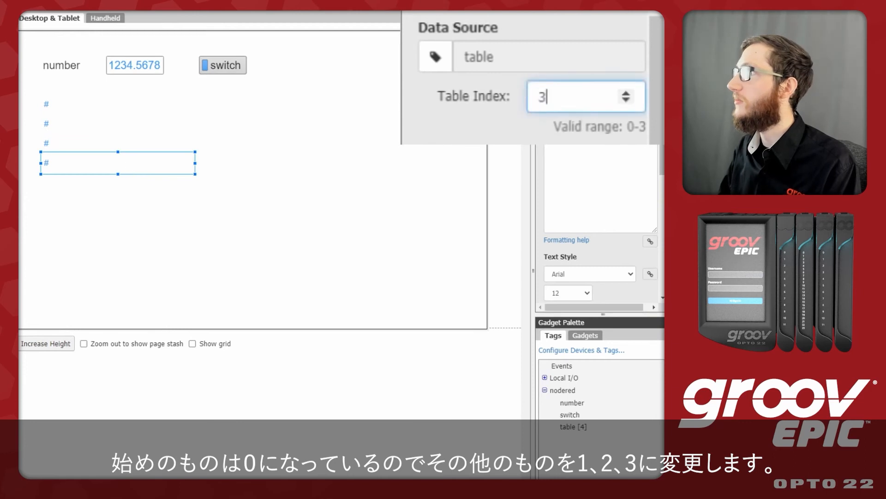
pyautogui.click(419, 171)
pyautogui.click(102, 162)
pyautogui.click(92, 143)
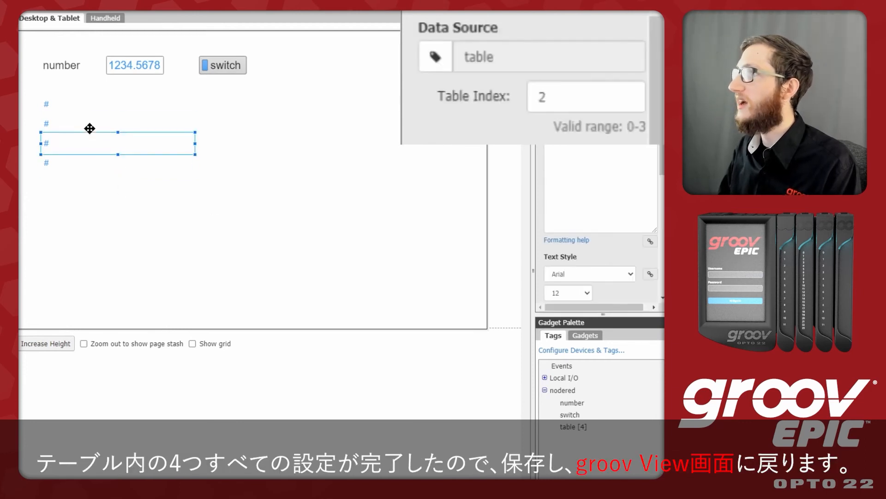
pyautogui.click(87, 123)
pyautogui.click(85, 109)
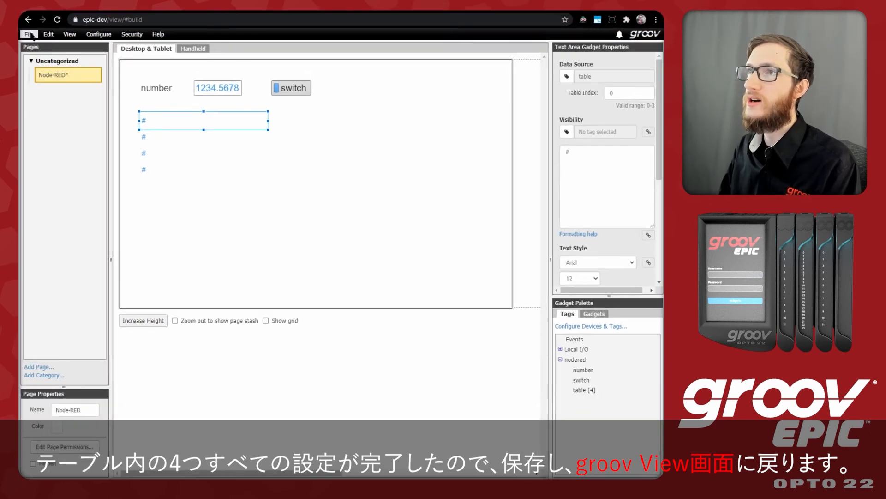
# Step: Save the project, return to the Node-RED page in groov View and toggle the switch gadget twice
pyautogui.click(29, 35)
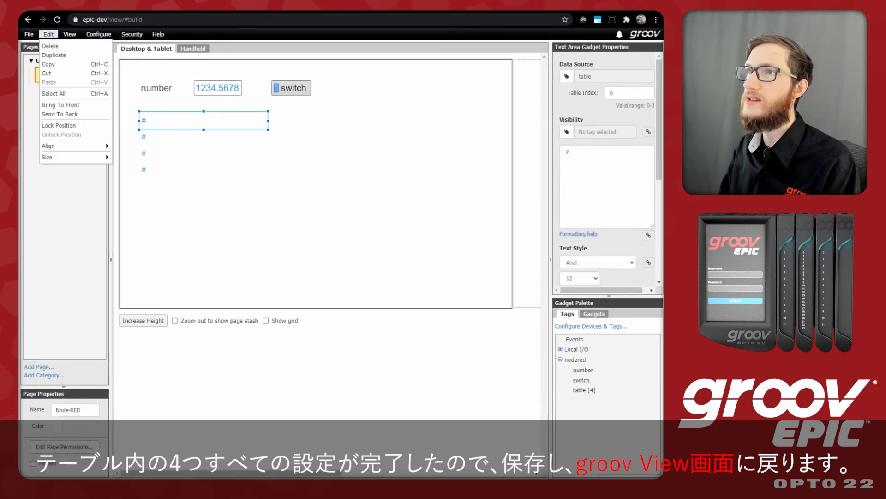
pyautogui.click(43, 56)
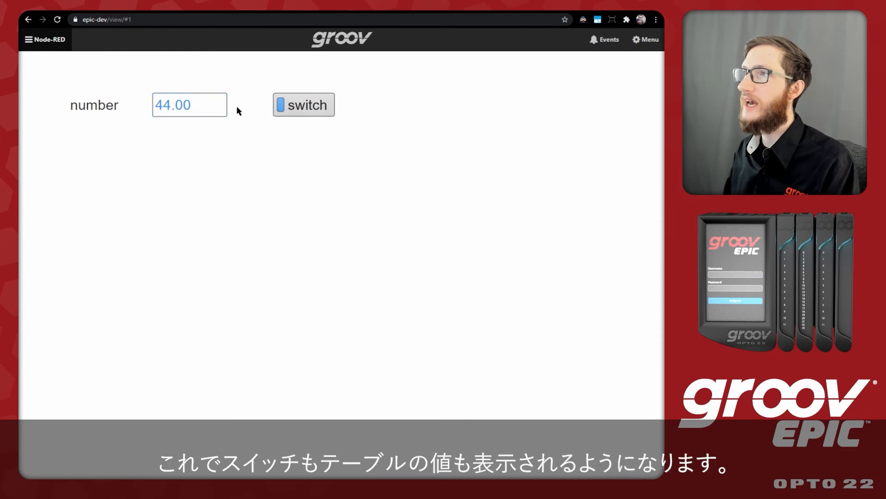
pyautogui.click(314, 111)
pyautogui.click(314, 114)
pyautogui.moveTo(54, 128); pyautogui.dragTo(128, 203)
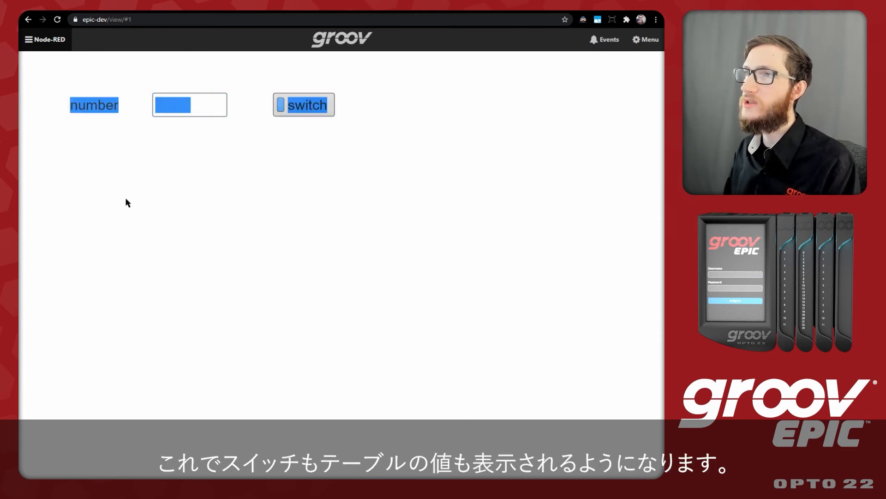
pyautogui.click(125, 130)
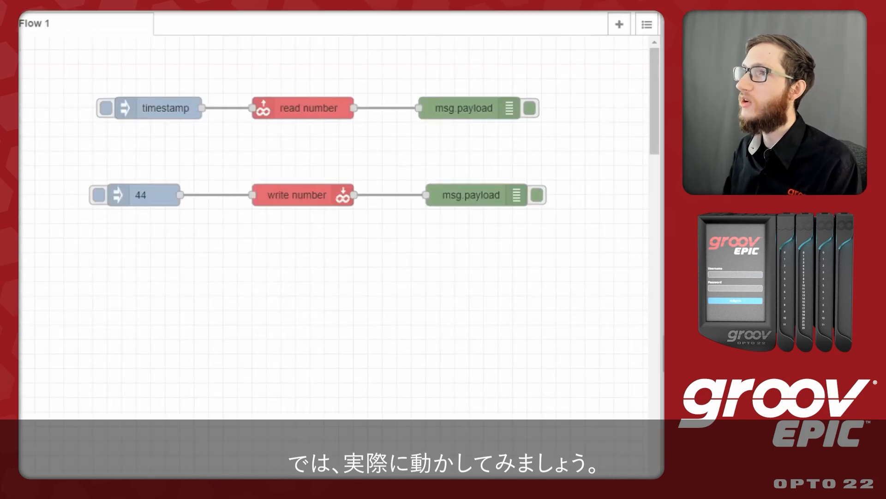
# Step: Change the Node-RED groov read node's tag name to switch and rename the node "read switch"
pyautogui.doubleClick(285, 107)
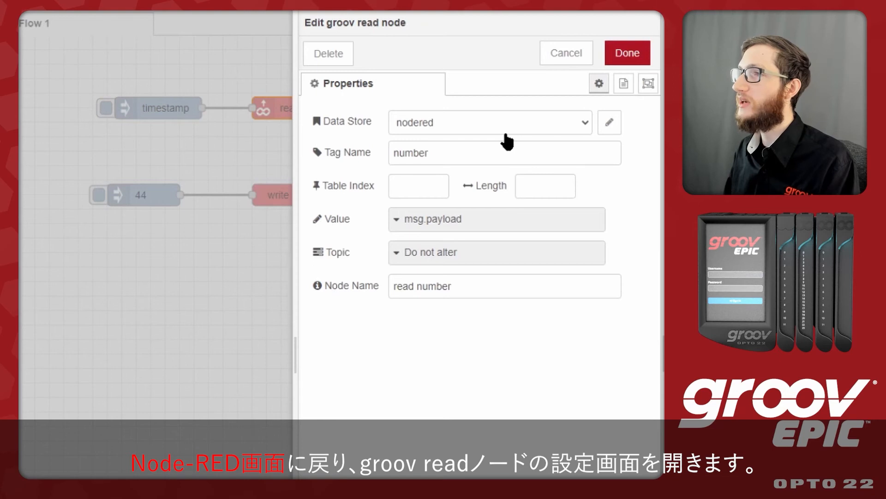
pyautogui.doubleClick(507, 154)
pyautogui.write('switch')
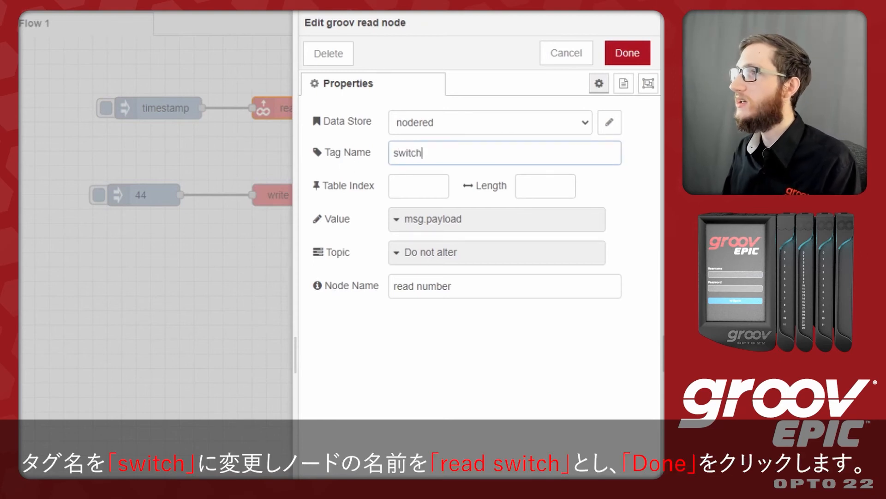
pyautogui.click(480, 283)
pyautogui.hotkey('ctrl', 'BackSpace')
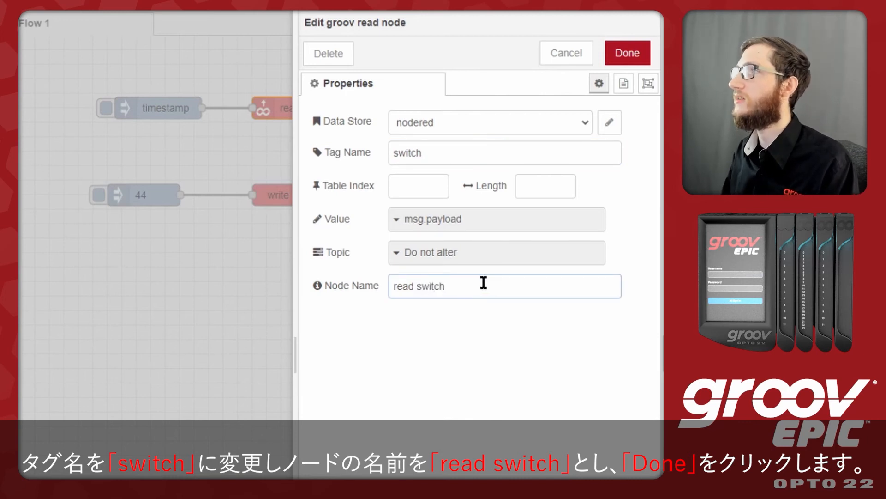
pyautogui.click(627, 41)
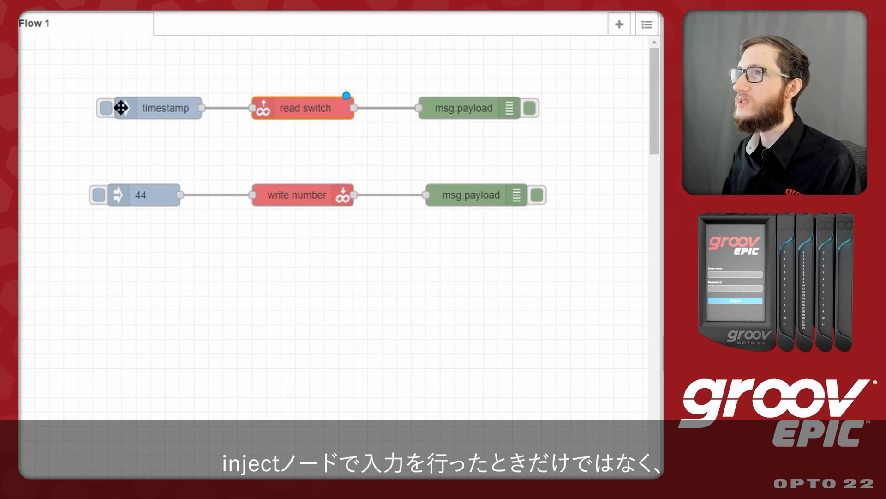
# Step: Move the upper debug node farther right and set the timestamp inject node to inject once after 0.1 seconds, then repeat every second
pyautogui.moveTo(497, 113); pyautogui.dragTo(590, 113)
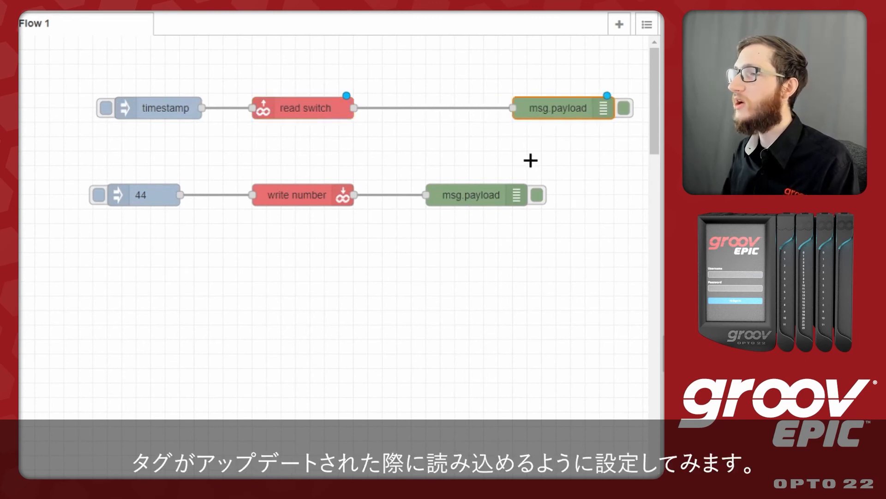
pyautogui.doubleClick(159, 111)
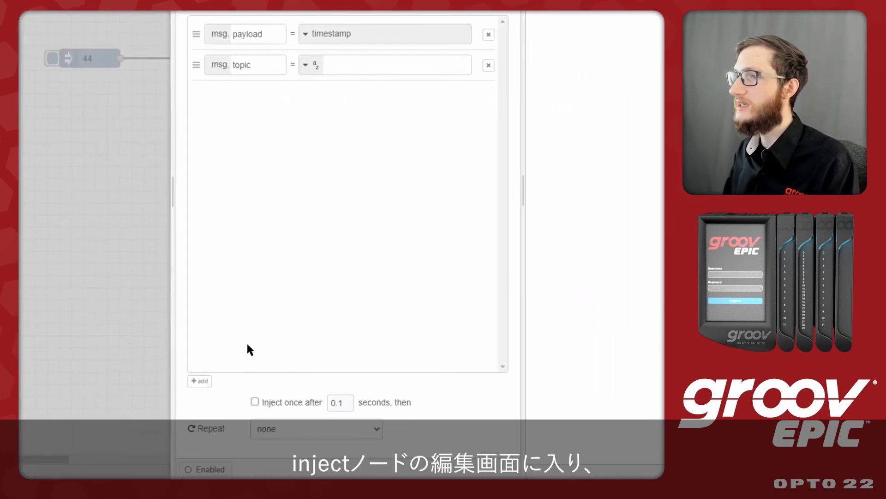
pyautogui.click(255, 402)
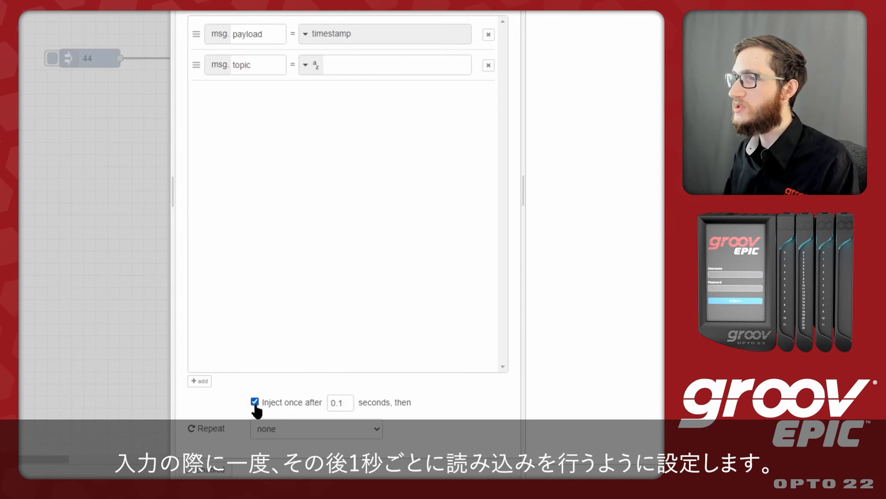
pyautogui.click(283, 431)
pyautogui.click(300, 447)
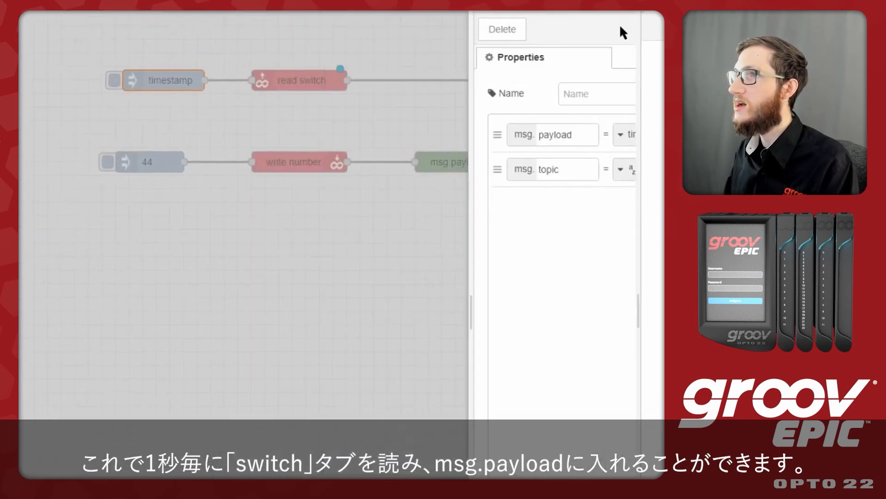
pyautogui.click(623, 29)
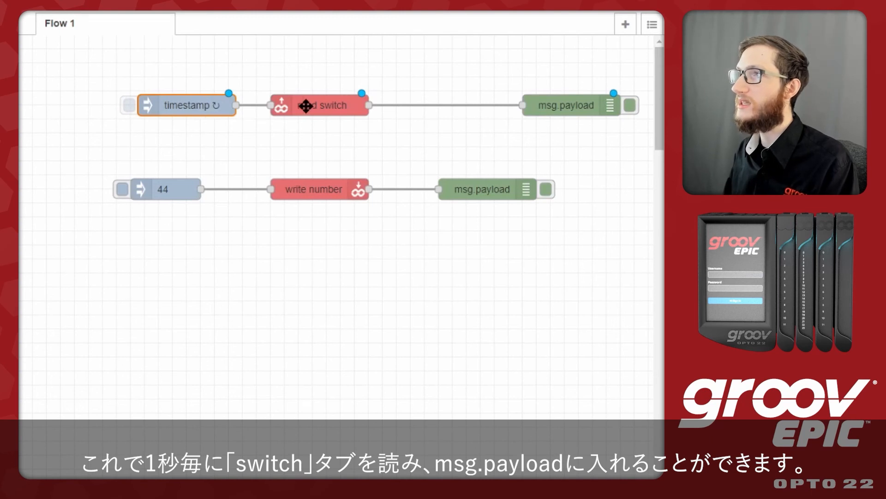
# Step: Insert an rbe node between read switch and its debug node, keeping the mode "block unless value changes" on msg.payload
pyautogui.click(555, 105)
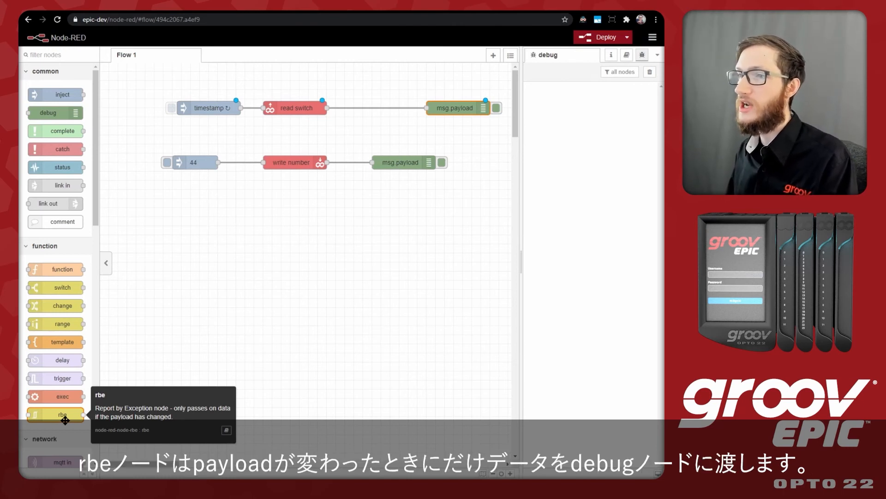
pyautogui.moveTo(62, 418); pyautogui.dragTo(437, 113)
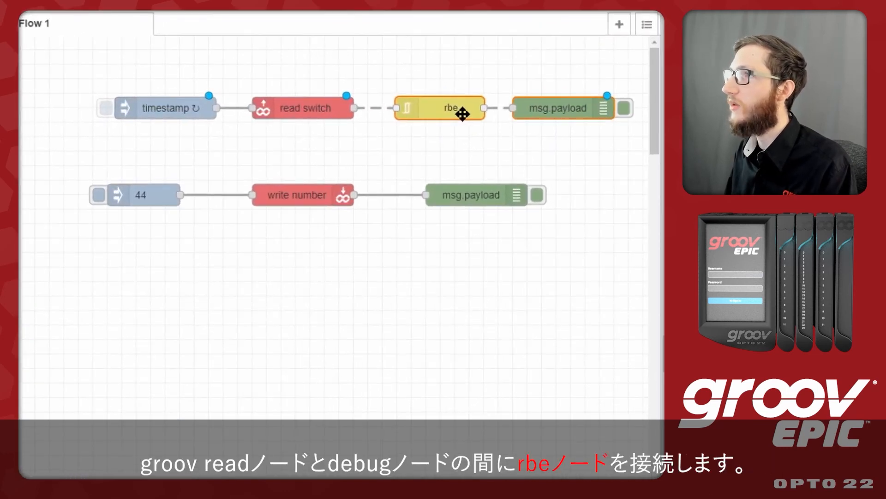
pyautogui.moveTo(463, 114)
pyautogui.mouseDown()
pyautogui.moveTo(457, 99)
pyautogui.moveTo(457, 112)
pyautogui.mouseUp()
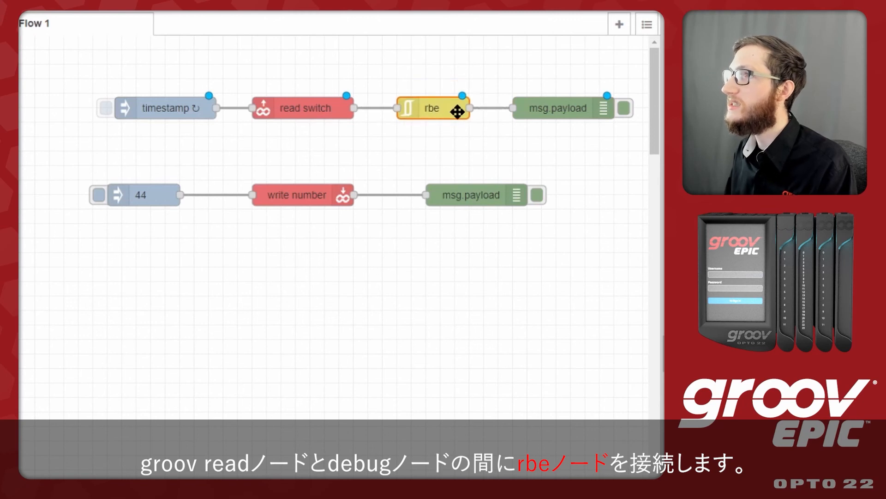
pyautogui.doubleClick(434, 108)
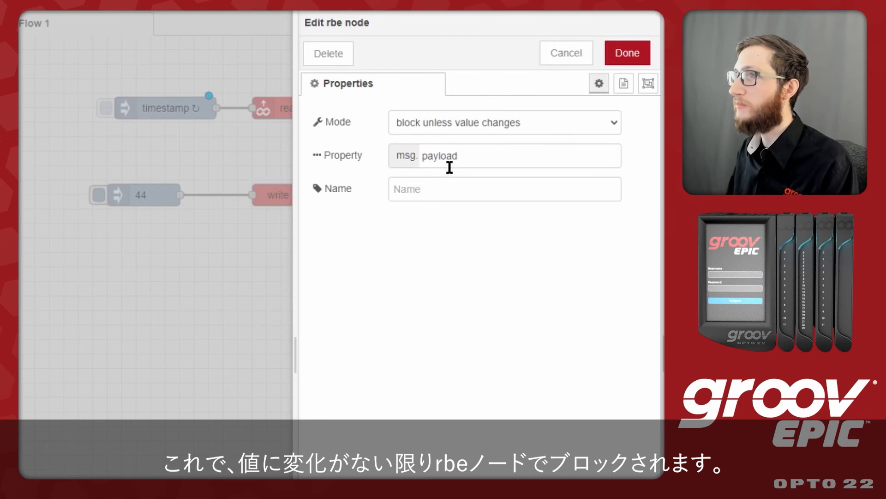
pyautogui.click(628, 53)
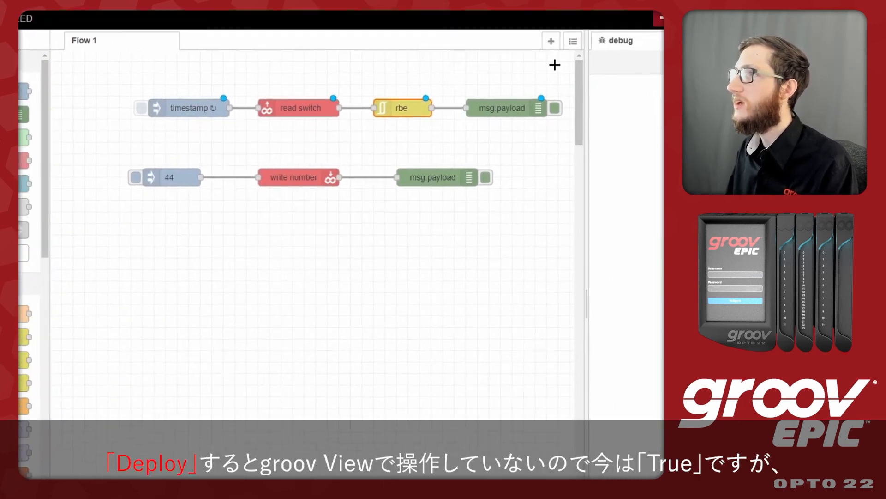
# Step: Deploy the flow and toggle the switch gadget off and on in groov View to test the rbe filtering
pyautogui.click(600, 37)
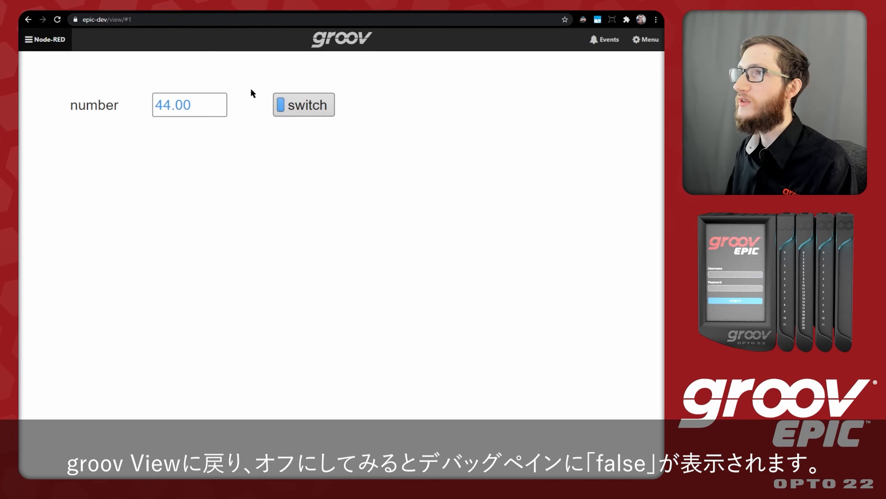
pyautogui.click(296, 111)
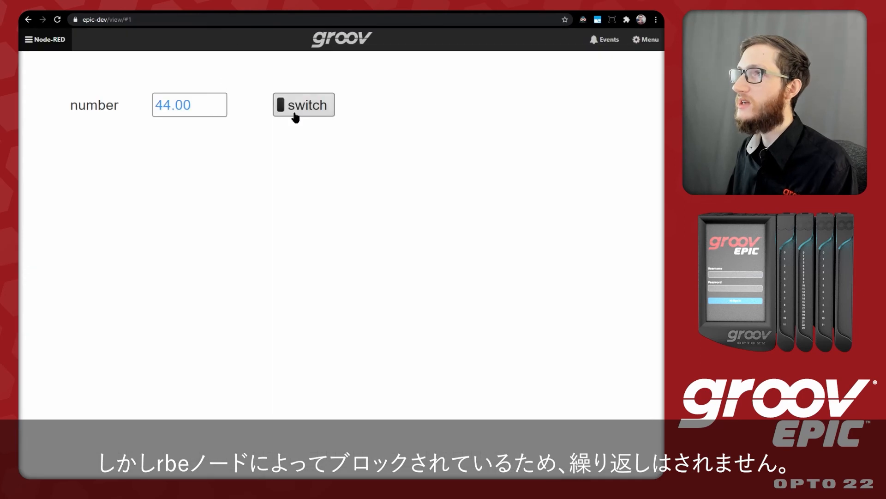
pyautogui.click(295, 112)
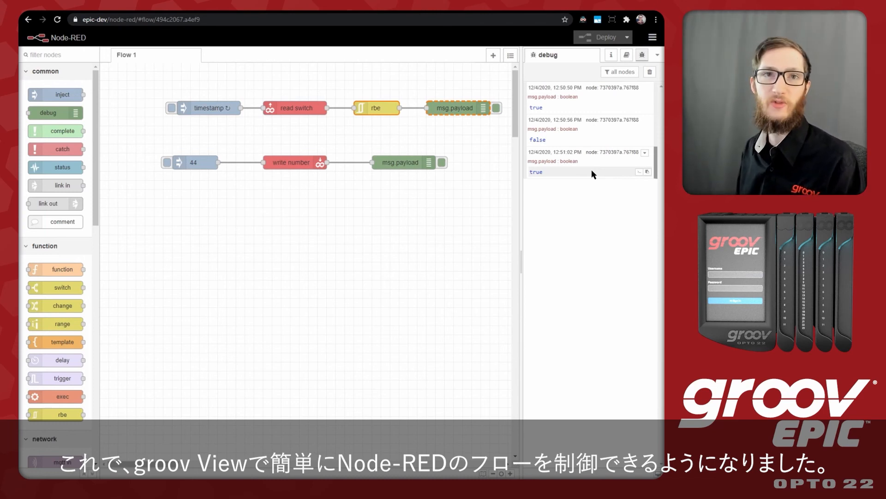
pyautogui.moveTo(491, 81); pyautogui.dragTo(157, 127)
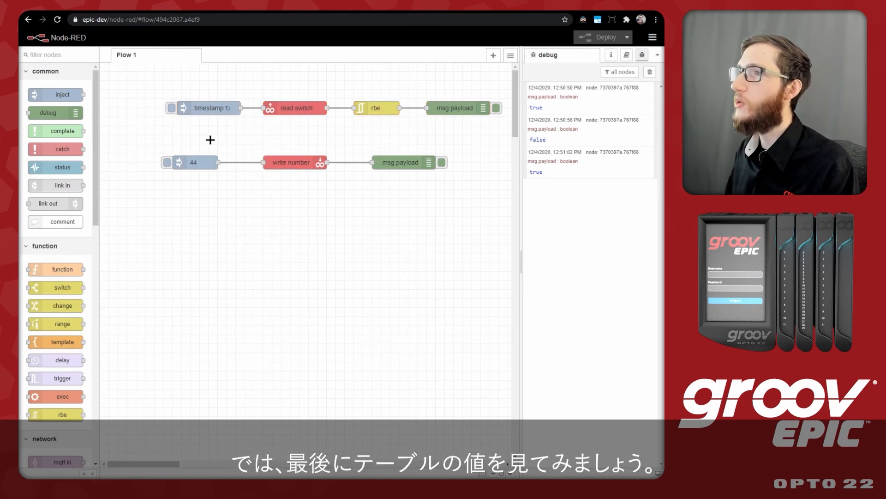
# Step: Configure the groov write node with tag name table and index 0, and rename it "write table[0]"
pyautogui.doubleClick(295, 162)
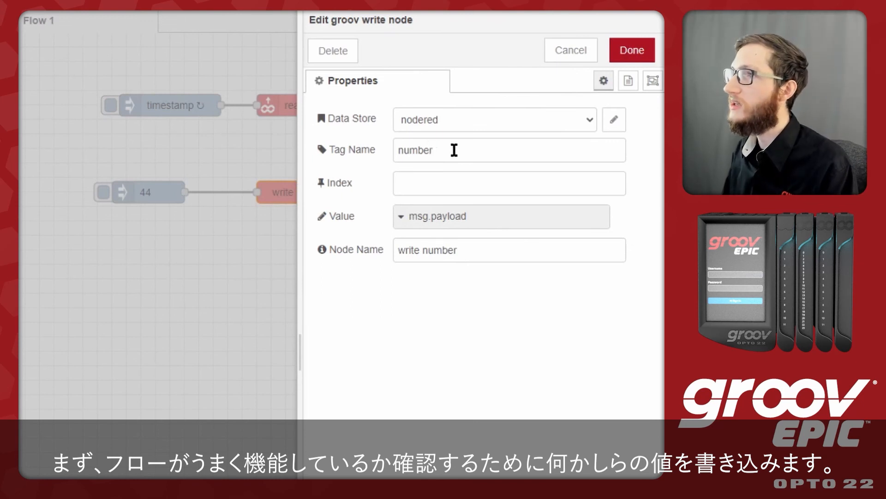
pyautogui.moveTo(449, 149); pyautogui.dragTo(362, 150)
pyautogui.write('table')
pyautogui.press('Tab')
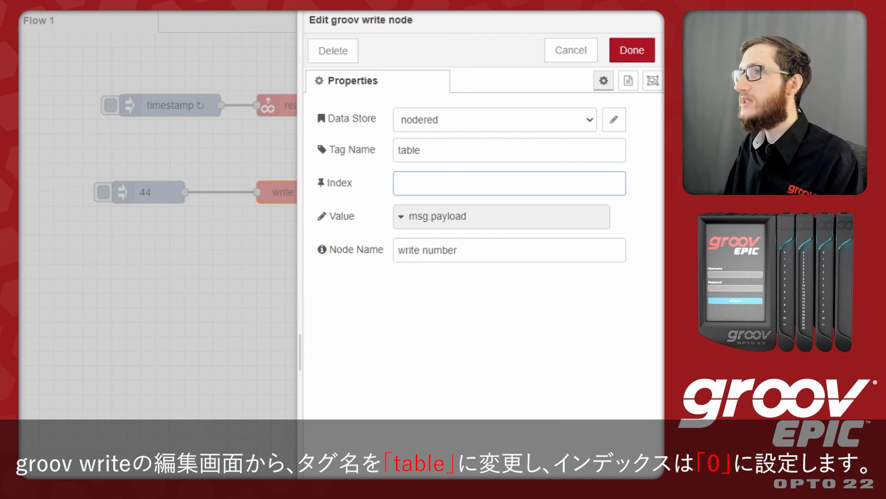
pyautogui.click(465, 361)
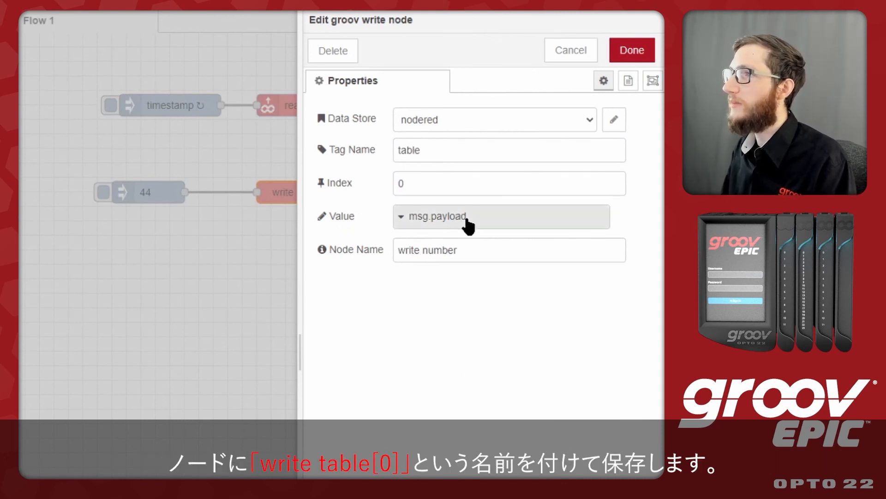
pyautogui.click(476, 250)
pyautogui.hotkey('ctrl', 'BackSpace')
pyautogui.write('table[0')
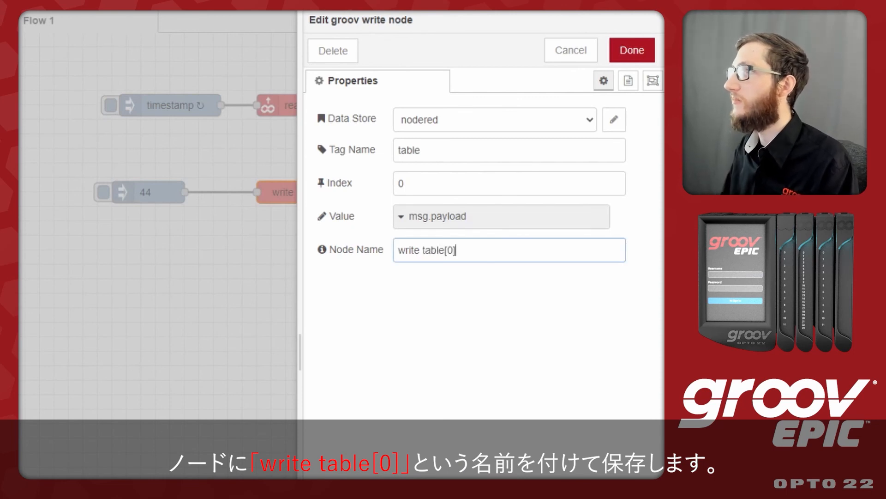
pyautogui.click(632, 50)
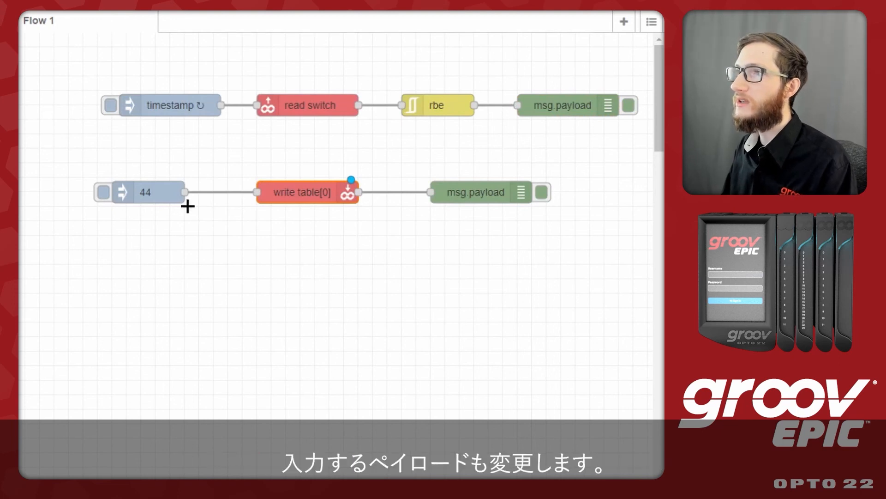
# Step: Change the 44 inject node's payload to the string Hello, deploy the flow and inject it once
pyautogui.doubleClick(146, 193)
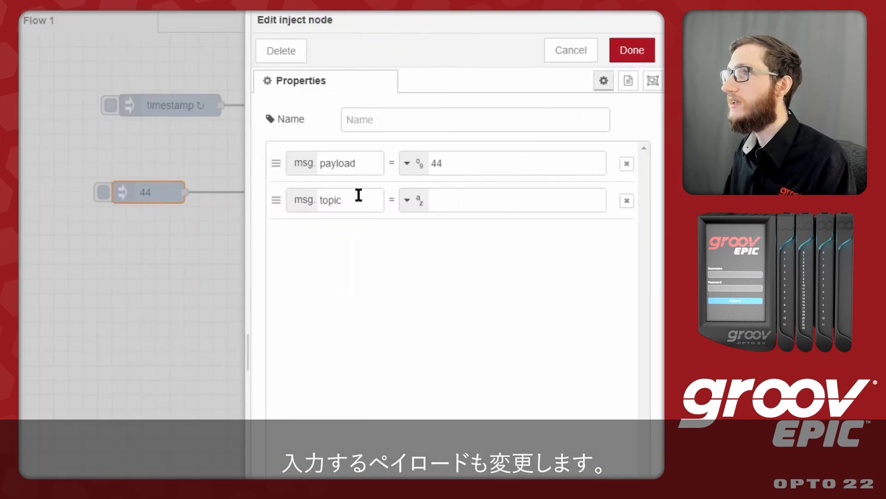
pyautogui.click(419, 168)
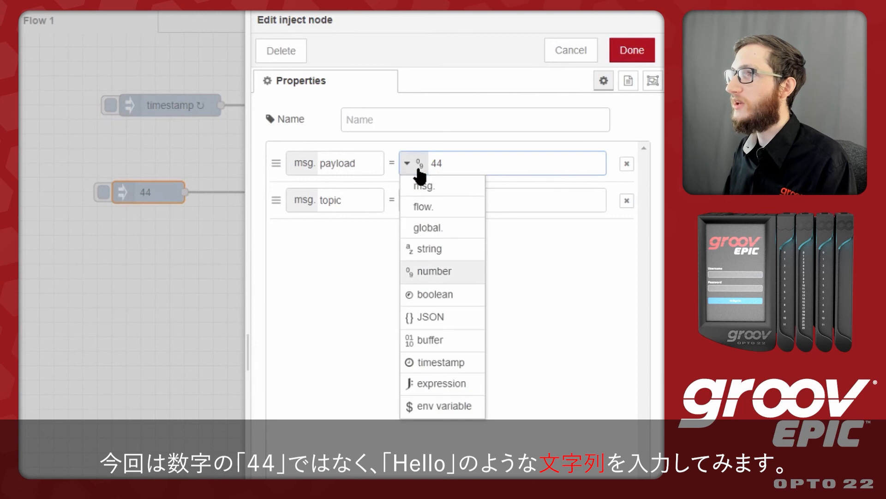
pyautogui.click(425, 253)
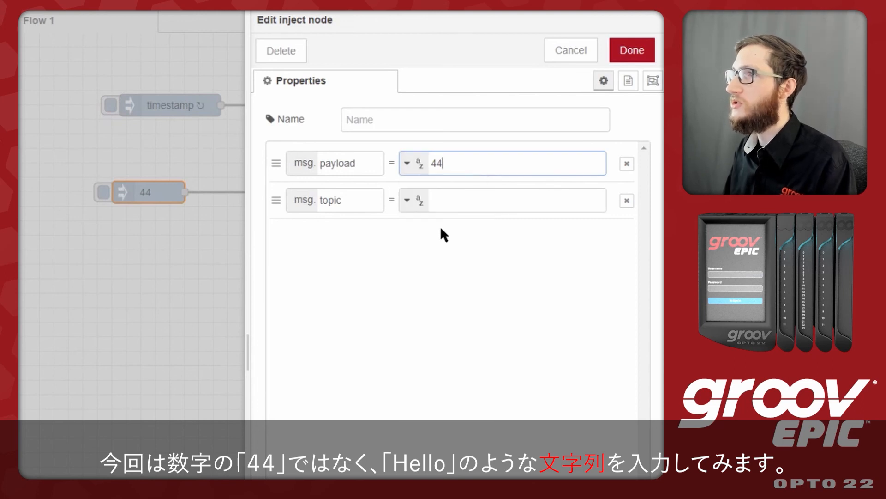
pyautogui.press('BackSpace')
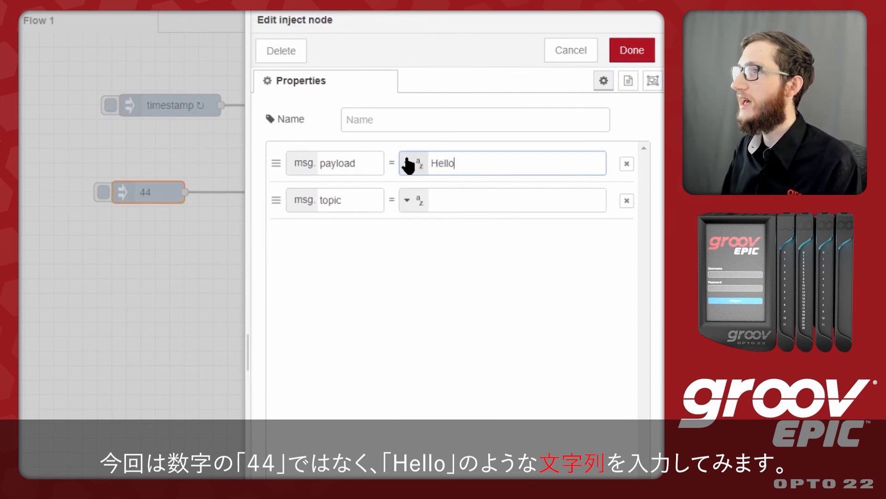
pyautogui.click(632, 50)
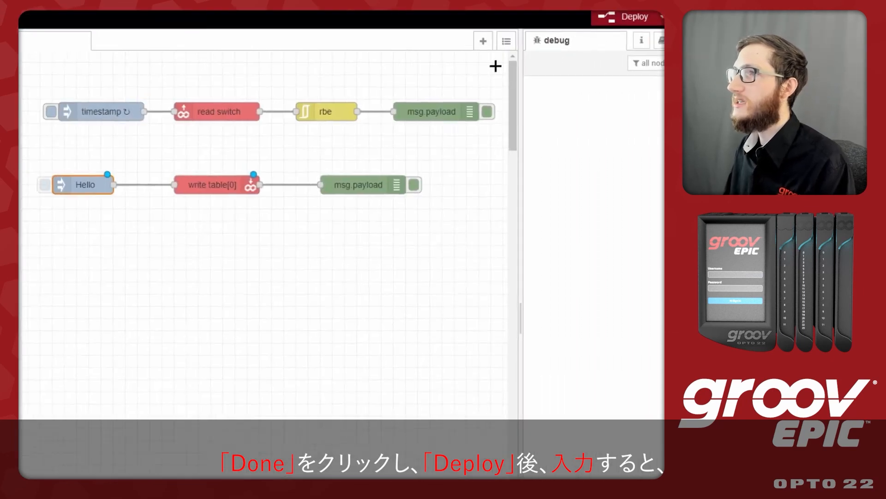
pyautogui.click(605, 21)
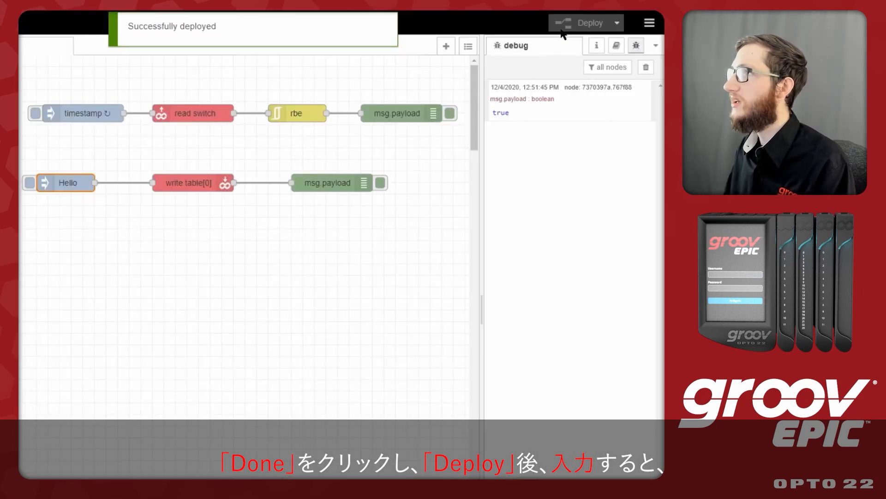
pyautogui.click(29, 186)
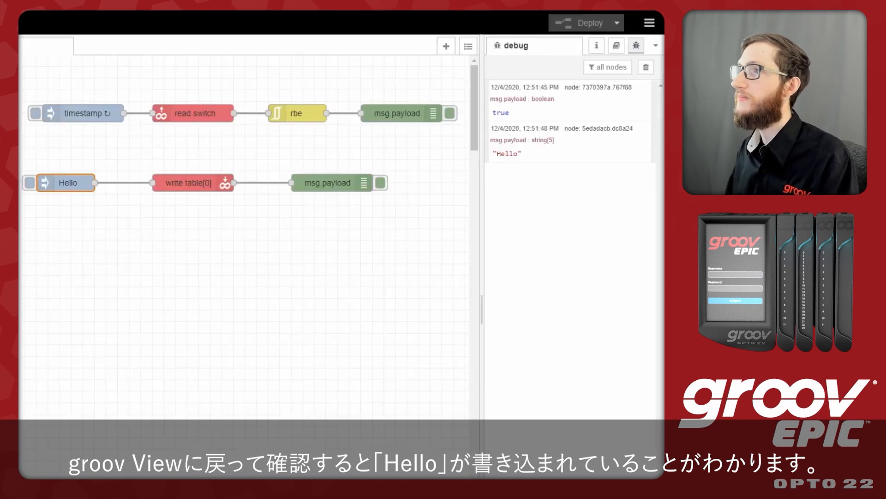
# Step: Set the groov write node's index to 1 and rename the node "write table[1]"
pyautogui.doubleClick(194, 183)
pyautogui.click(326, 225)
pyautogui.press('Left')
pyautogui.press('BackSpace')
pyautogui.write('1')
pyautogui.click(307, 182)
pyautogui.press('BackSpace')
pyautogui.write('1')
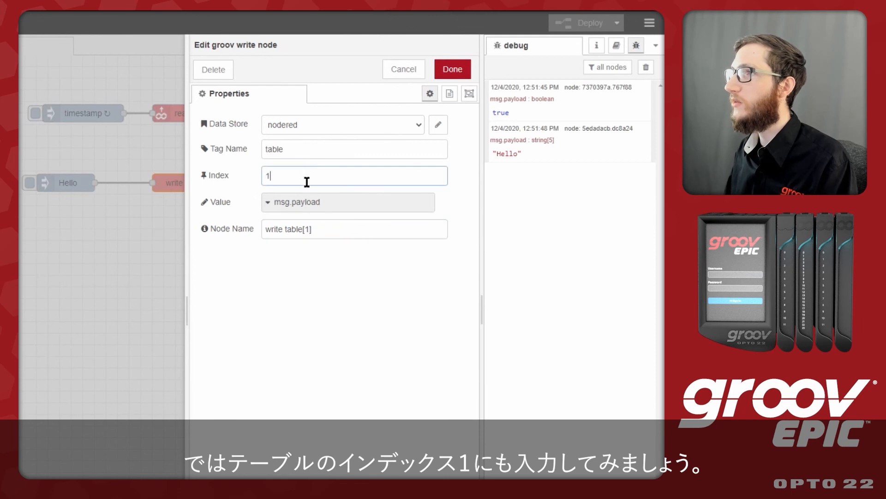
pyautogui.click(323, 268)
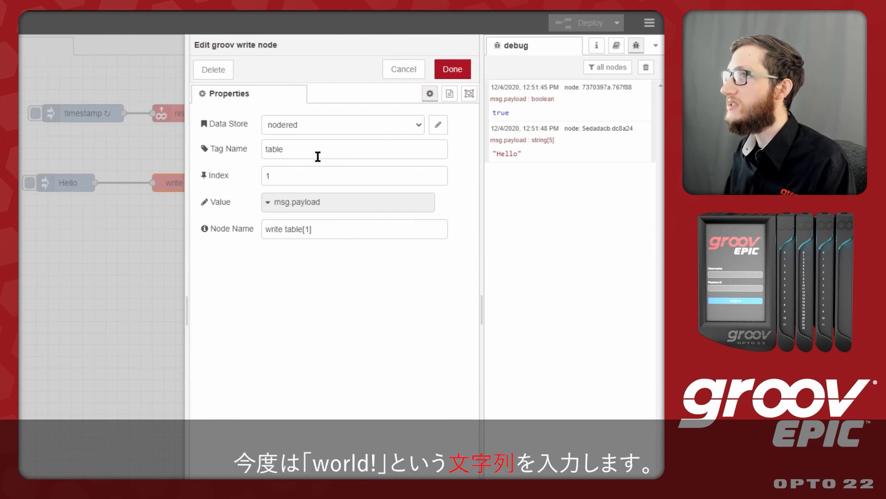
pyautogui.click(452, 69)
# Step: Change the Hello inject node's payload string to "world!"
pyautogui.doubleClick(70, 184)
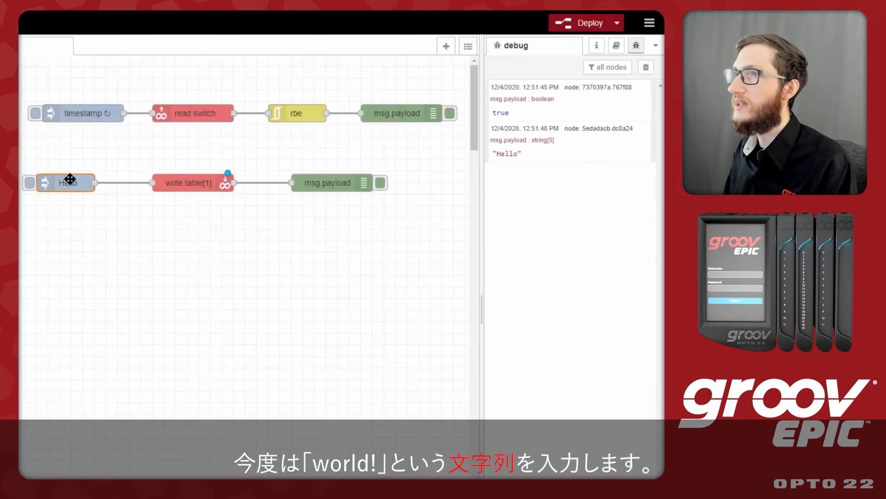
pyautogui.doubleClick(369, 164)
pyautogui.write('world@')
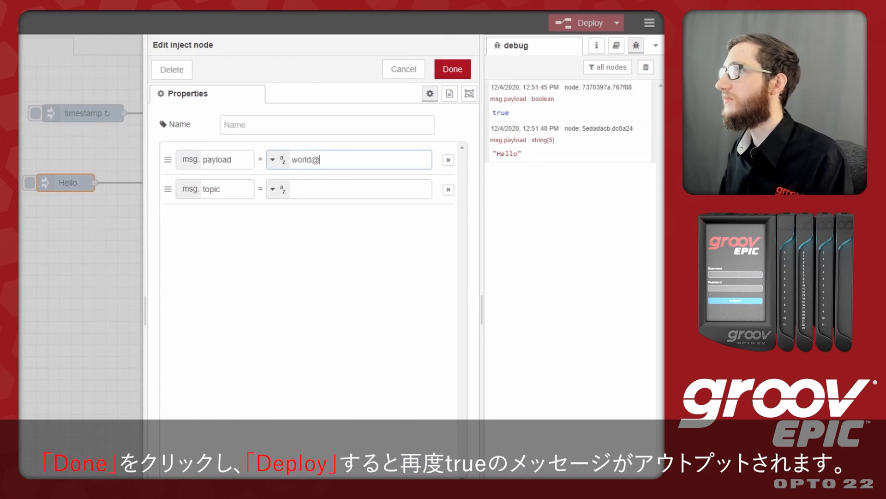
pyautogui.press('BackSpace')
pyautogui.write('!')
pyautogui.click(452, 69)
# Step: Deploy the flow, inject the new payload and check both table strings in groov View
pyautogui.click(581, 24)
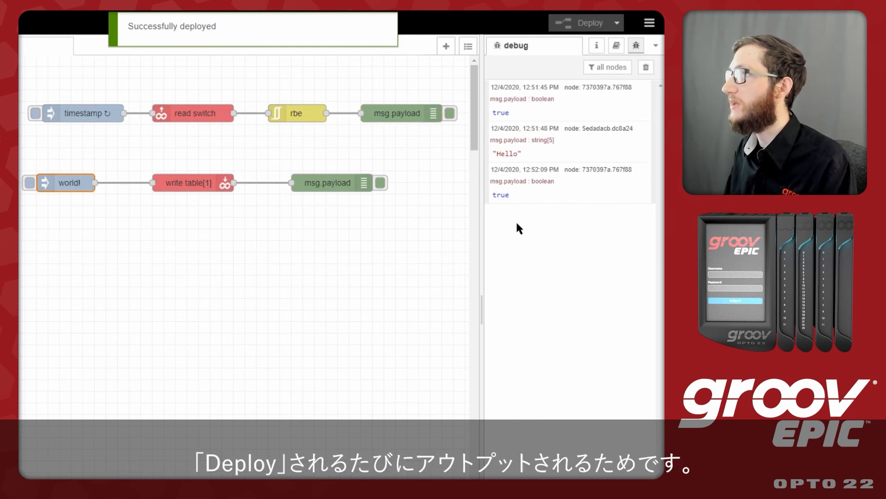
pyautogui.click(30, 184)
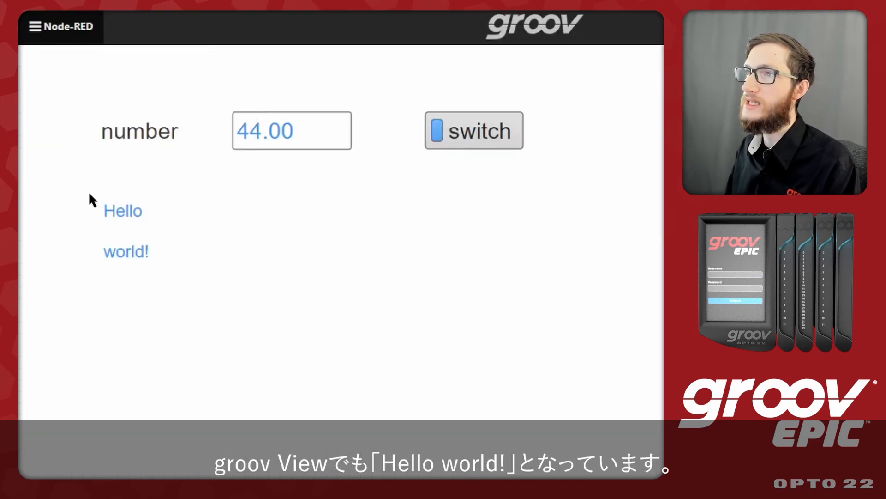
pyautogui.moveTo(101, 211); pyautogui.dragTo(151, 253)
pyautogui.click(166, 277)
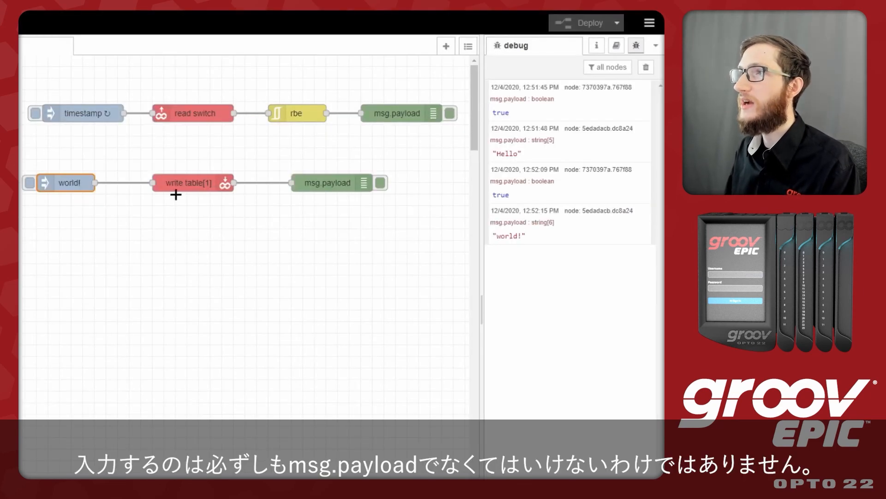
# Step: Try a custom msg. property as the value source of the write table[1] node and cancel the edit
pyautogui.doubleClick(175, 184)
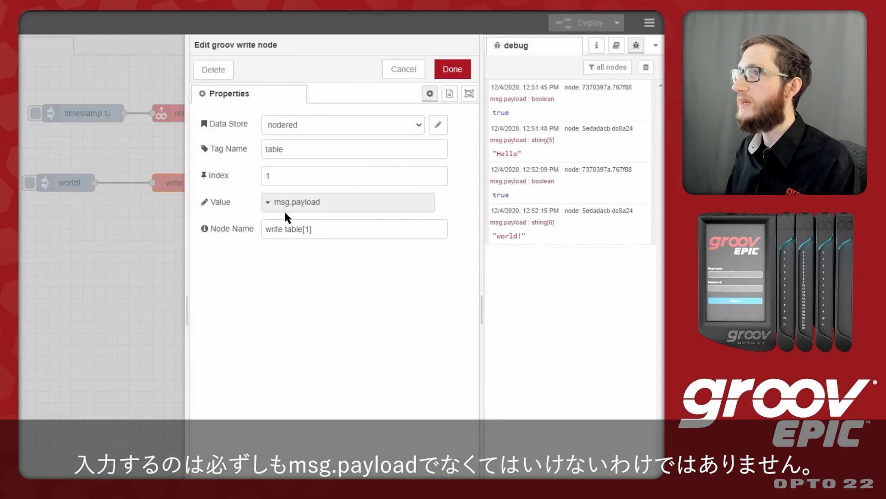
pyautogui.click(328, 215)
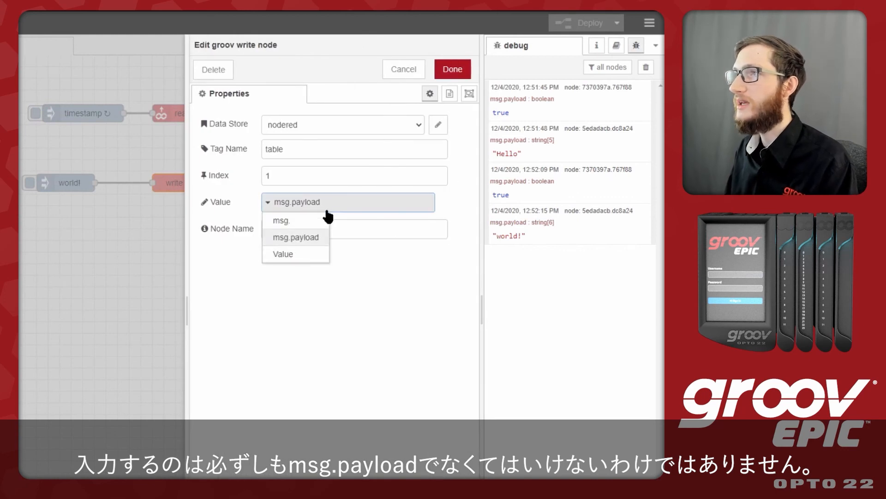
pyautogui.click(311, 221)
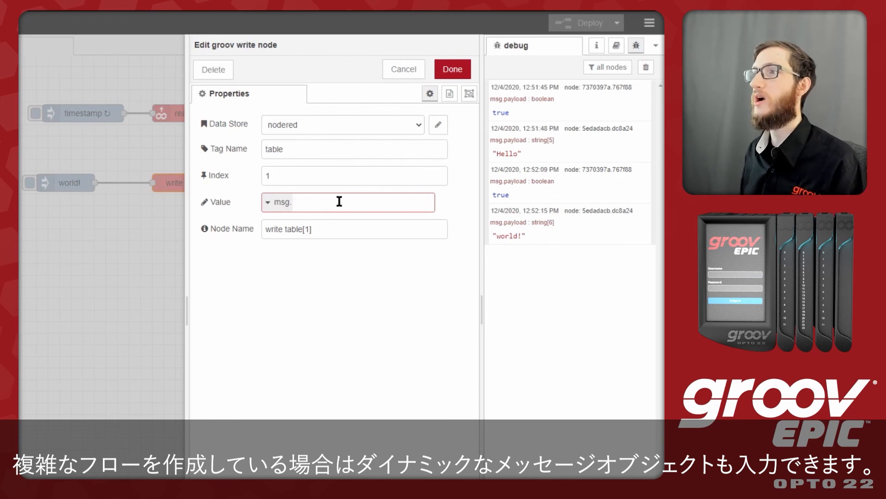
pyautogui.click(408, 73)
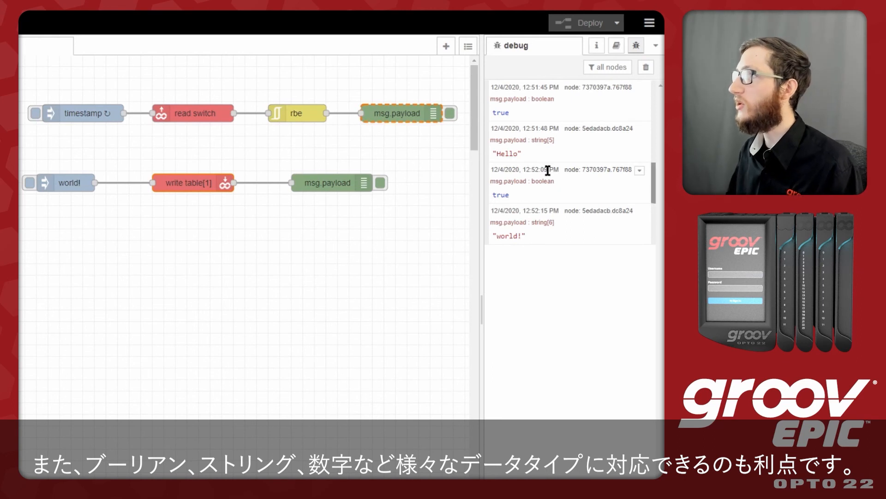
# Step: Examine the payload data types of the two most recent debug messages
pyautogui.doubleClick(536, 181)
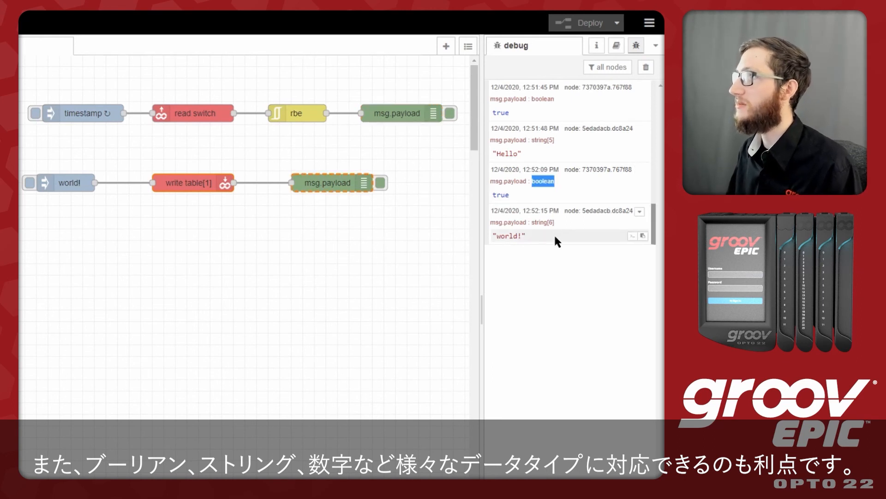
pyautogui.doubleClick(538, 222)
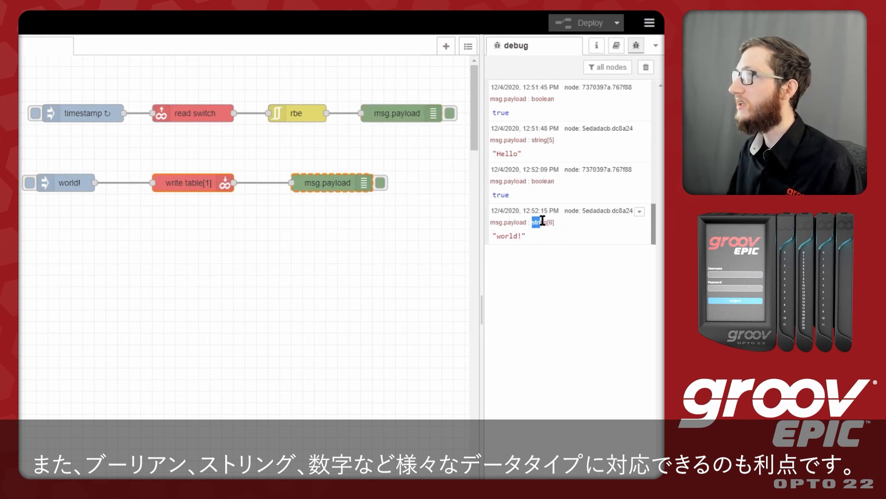
pyautogui.click(571, 289)
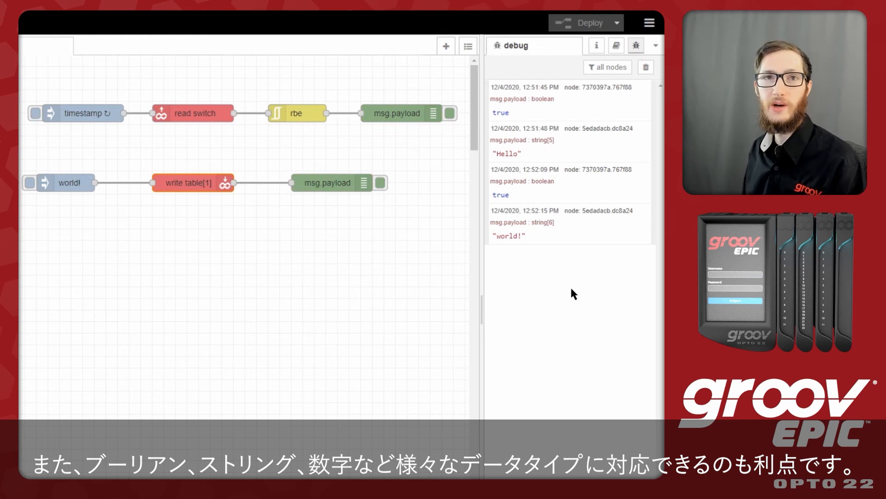